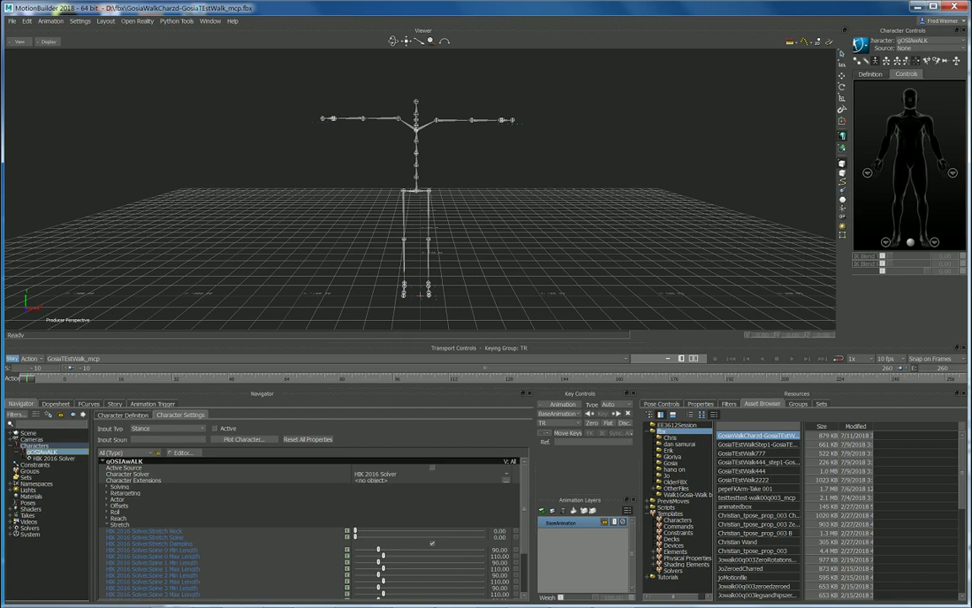
- Show the character's definition and set the take's start frame to 0
{"action": "left_click", "coordinate": [869, 76]}
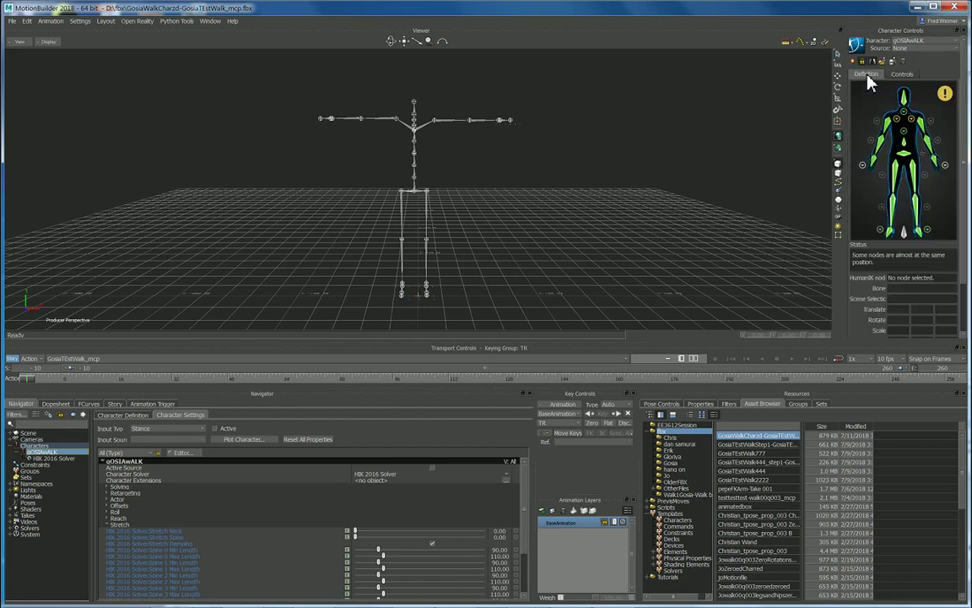
{"action": "left_click_drag", "start_coordinate": [390, 41], "coordinate": [878, 335]}
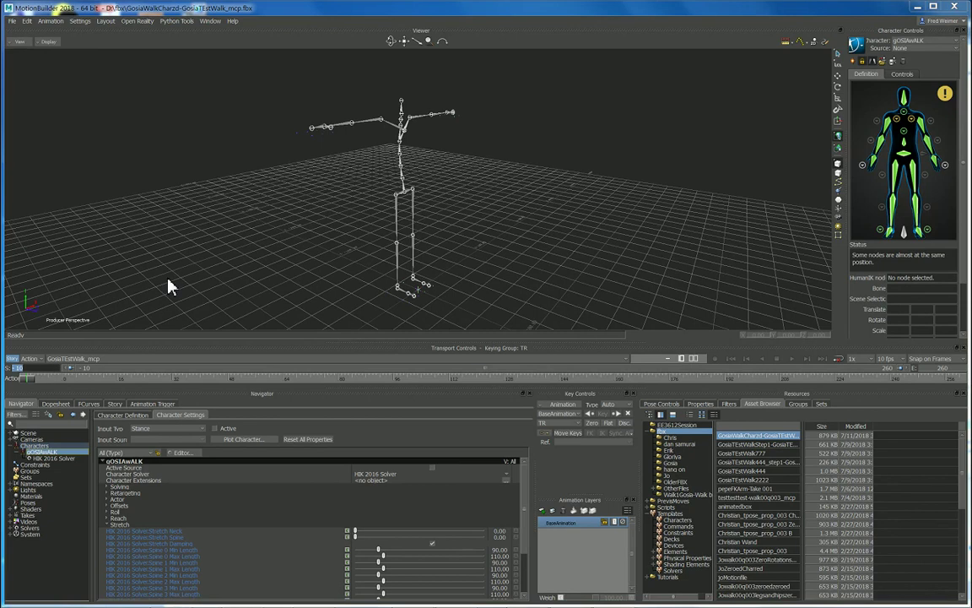
{"action": "key", "text": "BackSpace"}
{"action": "type", "text": "0"}
{"action": "key", "text": "Return"}
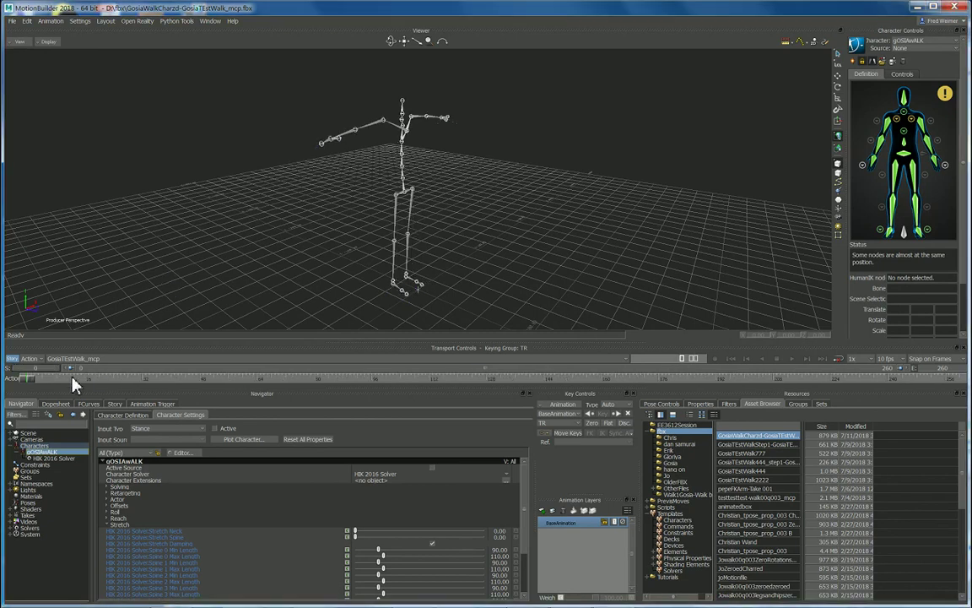
- Scrub through the GosiaTEstWalk_mcp take to review the walk motion and check the list of available takes
{"action": "left_click_drag", "start_coordinate": [30, 382], "coordinate": [917, 380]}
{"action": "left_click_drag", "start_coordinate": [842, 396], "coordinate": [26, 419]}
{"action": "left_click_drag", "start_coordinate": [406, 41], "coordinate": [377, 26]}
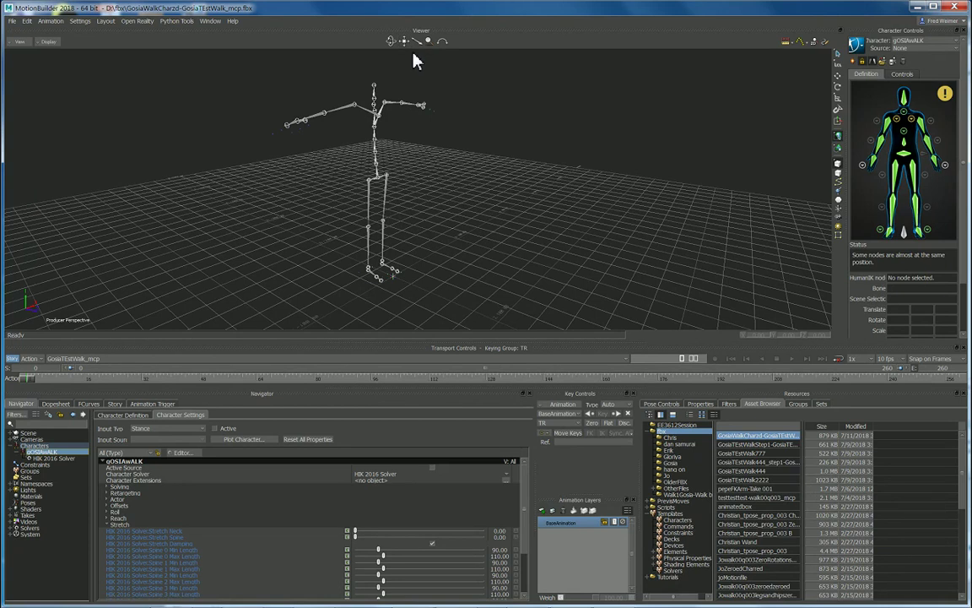
{"action": "left_click", "coordinate": [97, 364]}
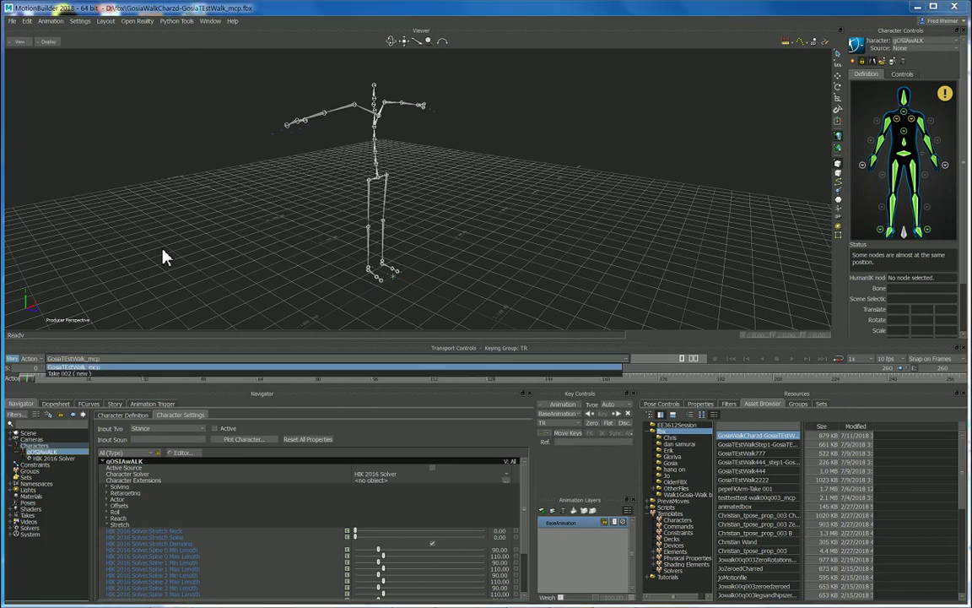
{"action": "left_click", "coordinate": [97, 365]}
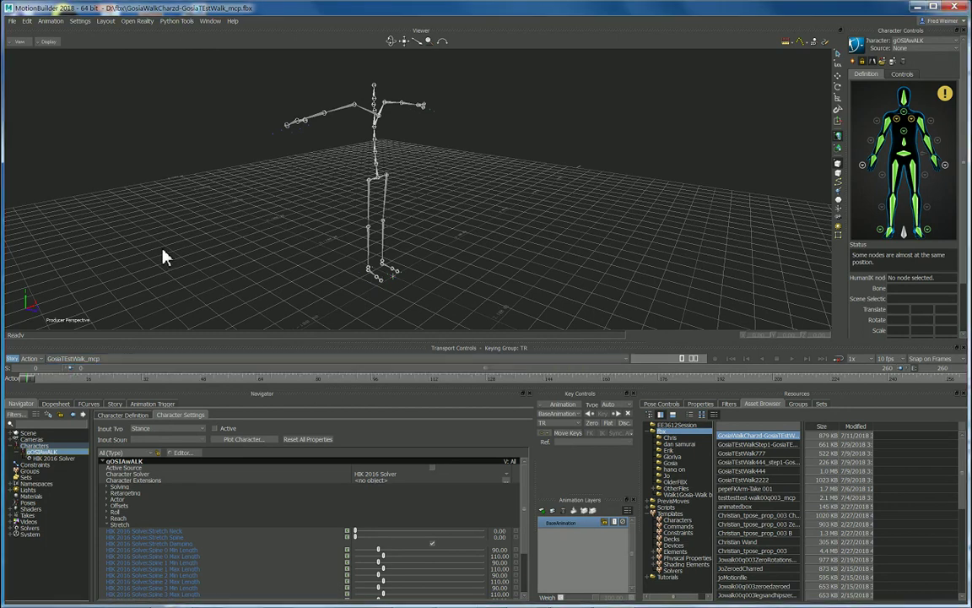
{"action": "left_click", "coordinate": [76, 361]}
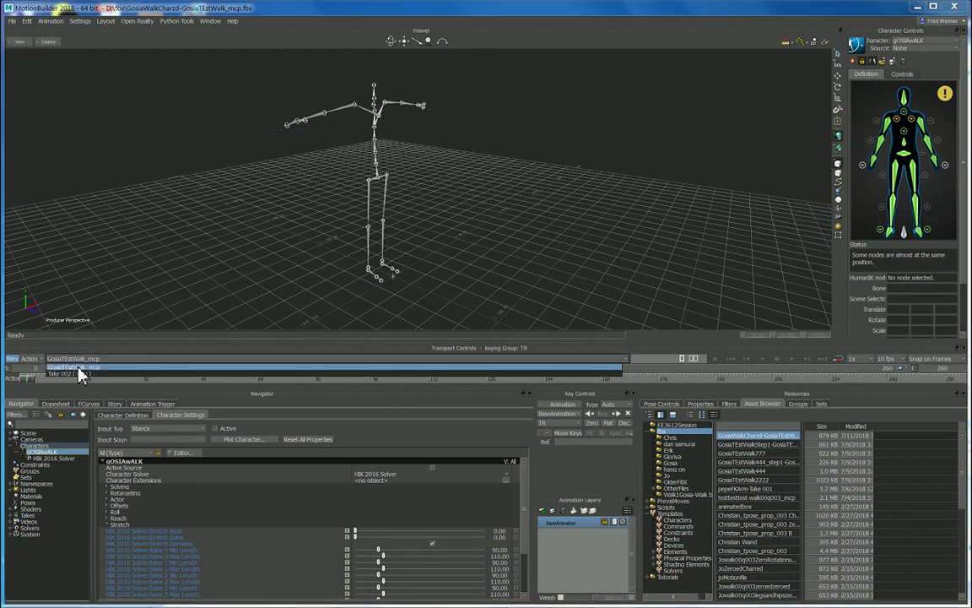
{"action": "left_click", "coordinate": [78, 368]}
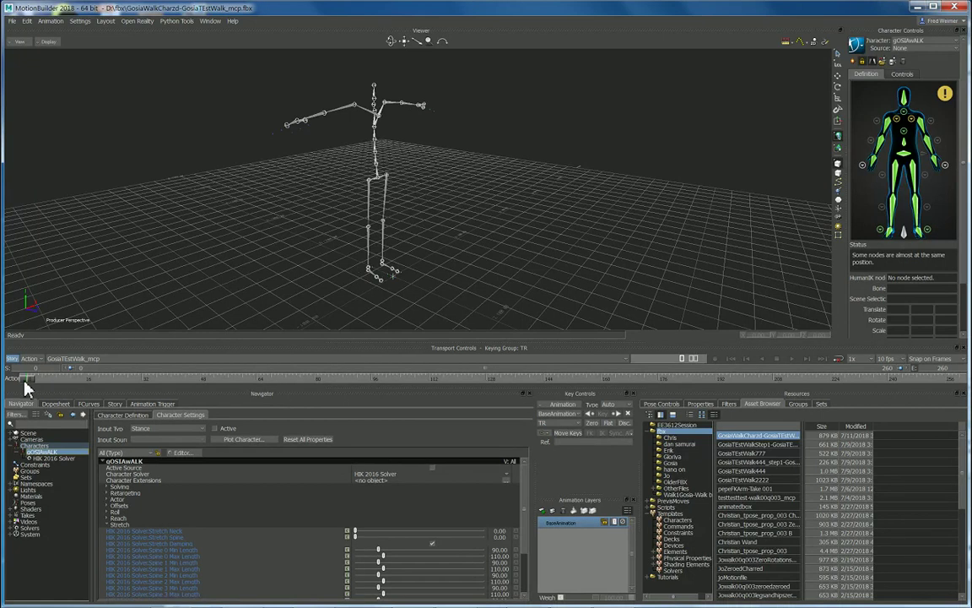
{"action": "mouse_move", "coordinate": [26, 378]}
{"action": "left_mouse_down"}
{"action": "mouse_move", "coordinate": [513, 385]}
{"action": "mouse_move", "coordinate": [25, 397]}
{"action": "left_mouse_up"}
- Save a copy of the scene as GosiaMocapwithWalkCrz in the fbx folder, exporting the GosiaTEstWalk_mcp take
{"action": "left_click", "coordinate": [11, 21]}
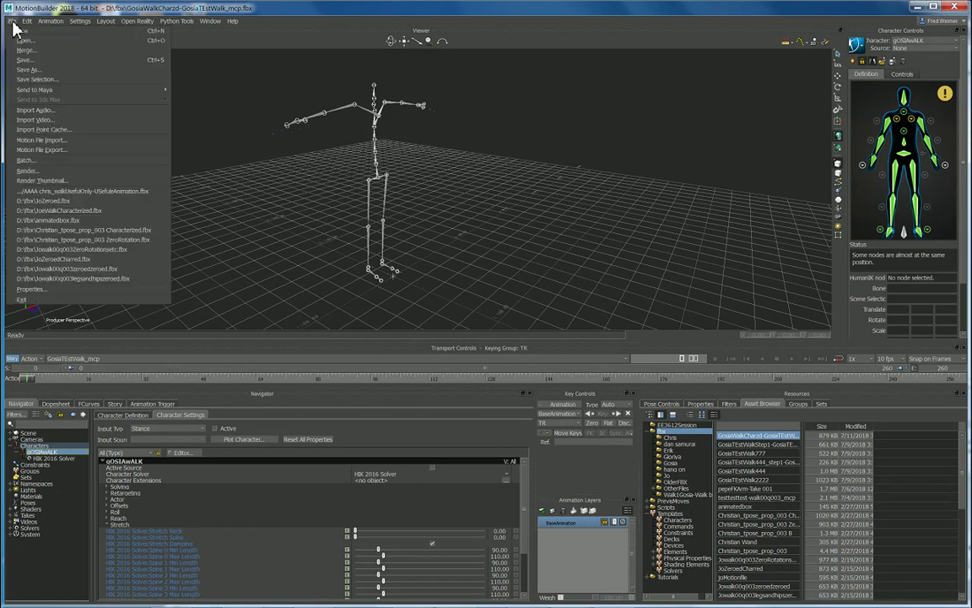
{"action": "left_click", "coordinate": [32, 70]}
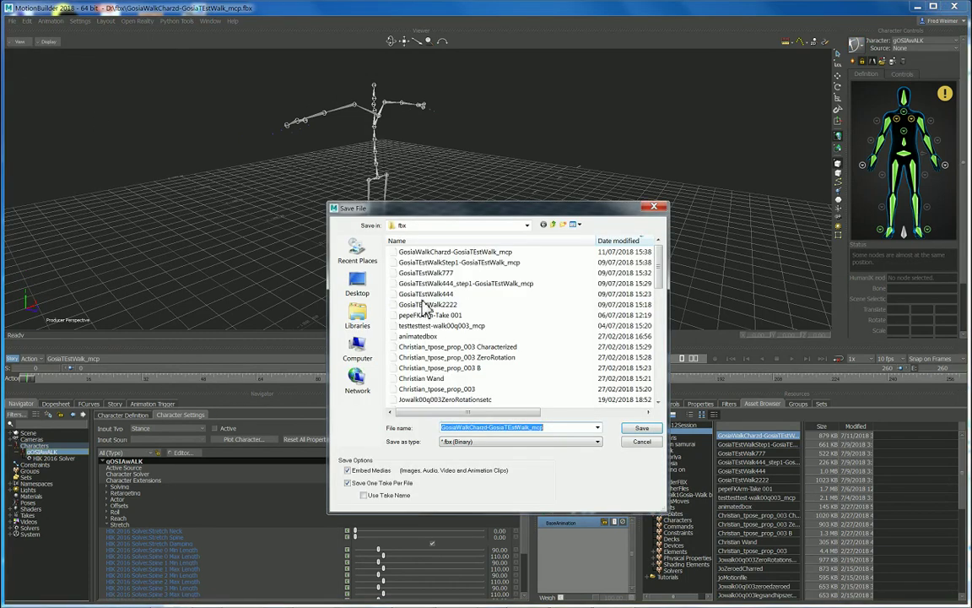
{"action": "left_click", "coordinate": [581, 428]}
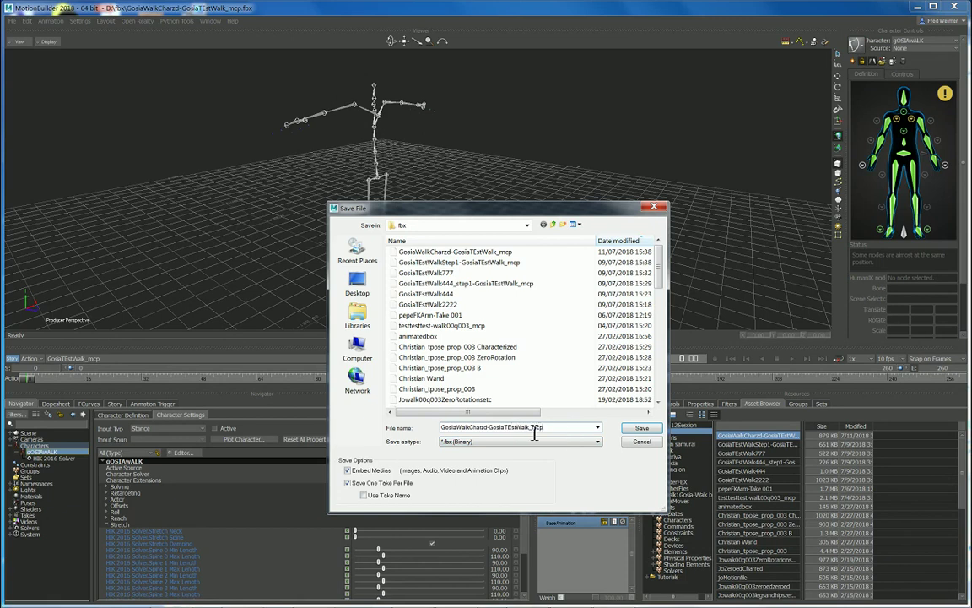
{"action": "double_click", "coordinate": [555, 430]}
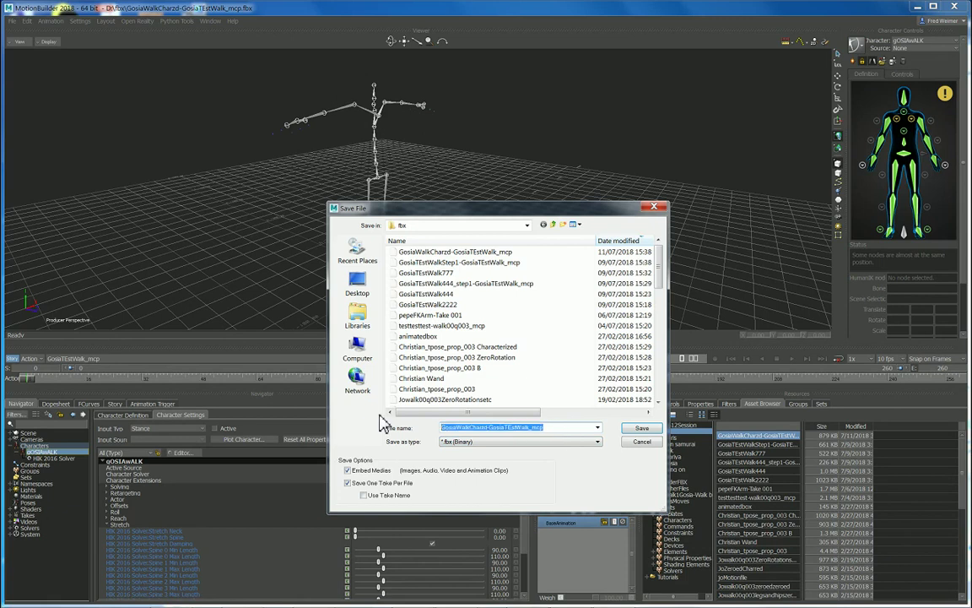
{"action": "key", "text": "BackSpace"}
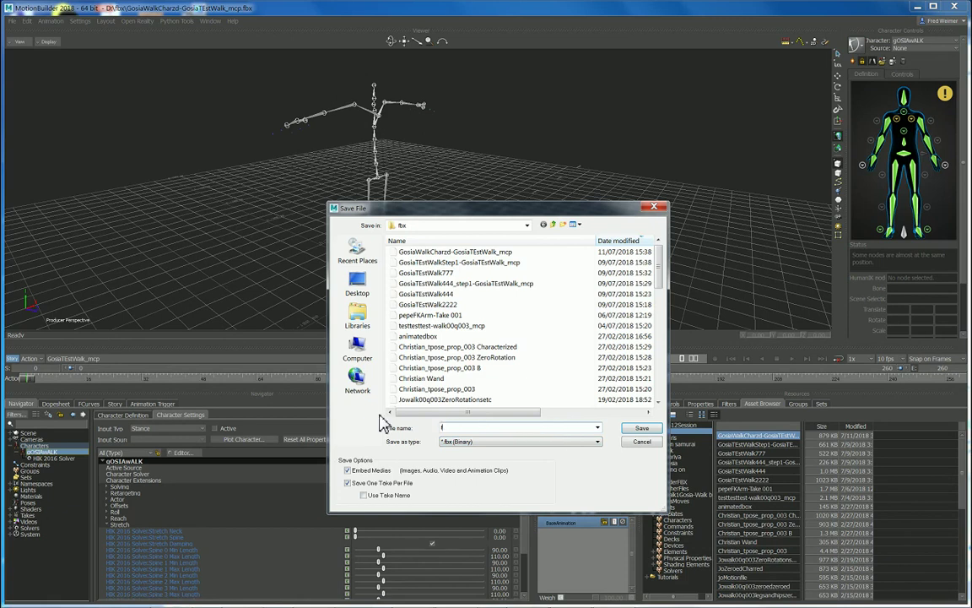
{"action": "type", "text": "gOSI"}
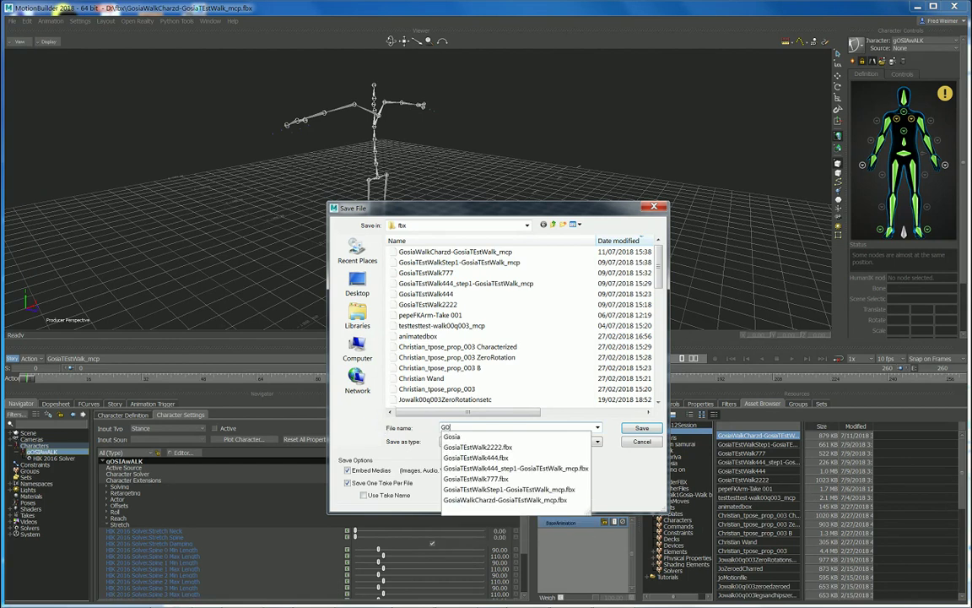
{"action": "key", "text": "BackSpace"}
{"action": "key", "text": "BackSpace"}
{"action": "key", "text": "BackSpace"}
{"action": "key", "text": "BackSpace"}
{"action": "type", "text": "GosiaMocapwithWalkCHard"}
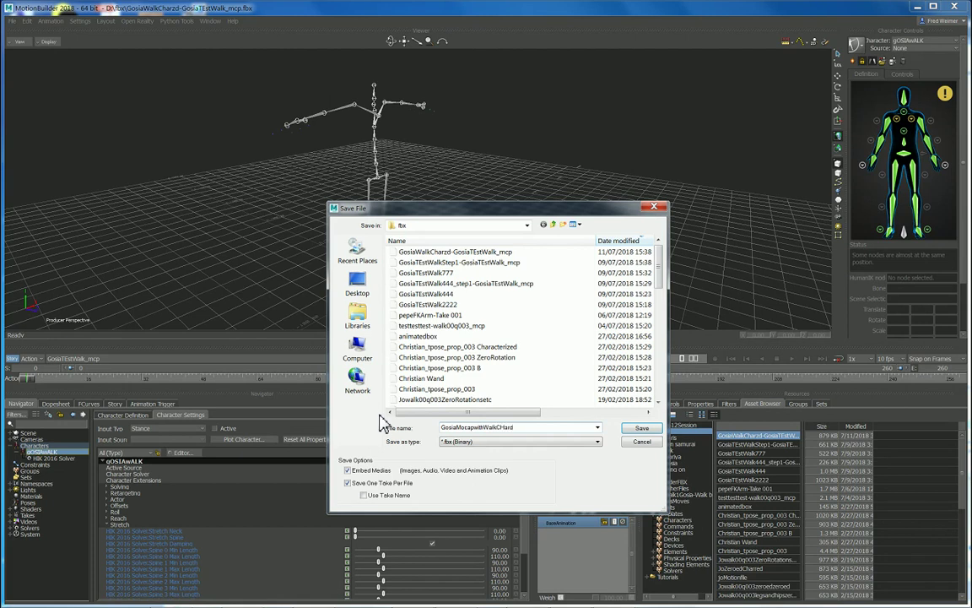
{"action": "key", "text": "BackSpace"}
{"action": "key", "text": "BackSpace"}
{"action": "key", "text": "BackSpace"}
{"action": "key", "text": "BackSpace"}
{"action": "type", "text": "hra"}
{"action": "key", "text": "Return"}
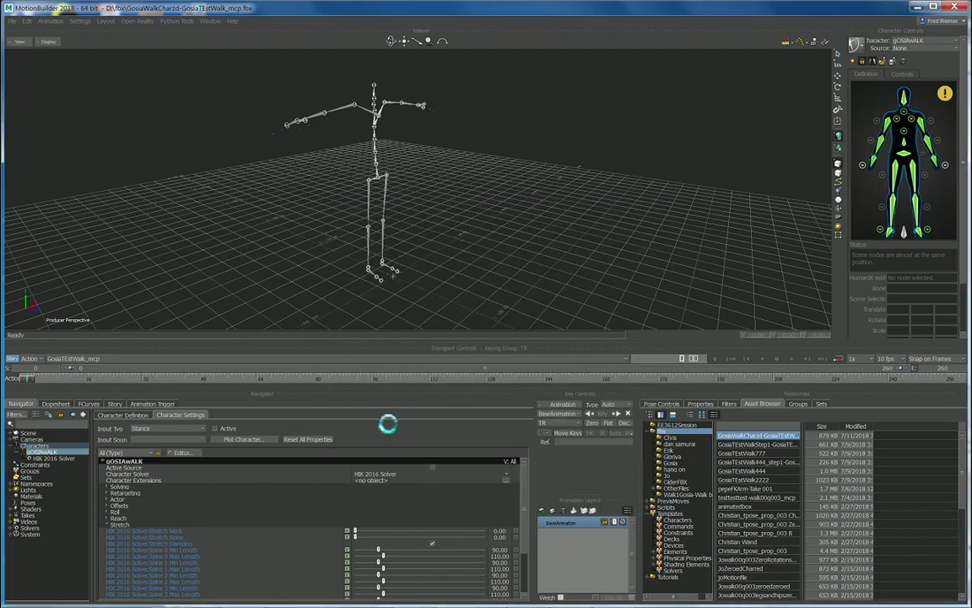
{"action": "left_click", "coordinate": [239, 116]}
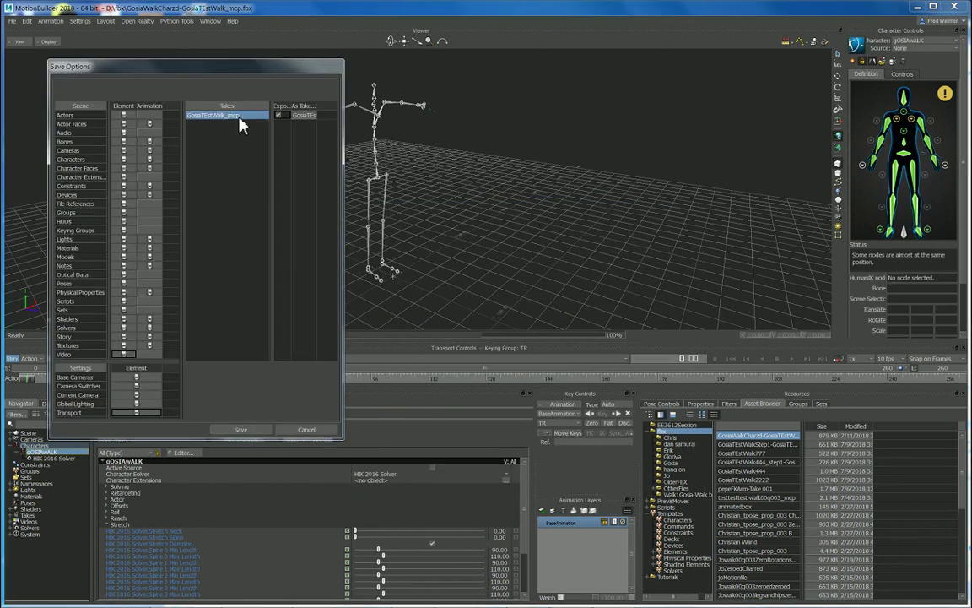
{"action": "left_click", "coordinate": [242, 430]}
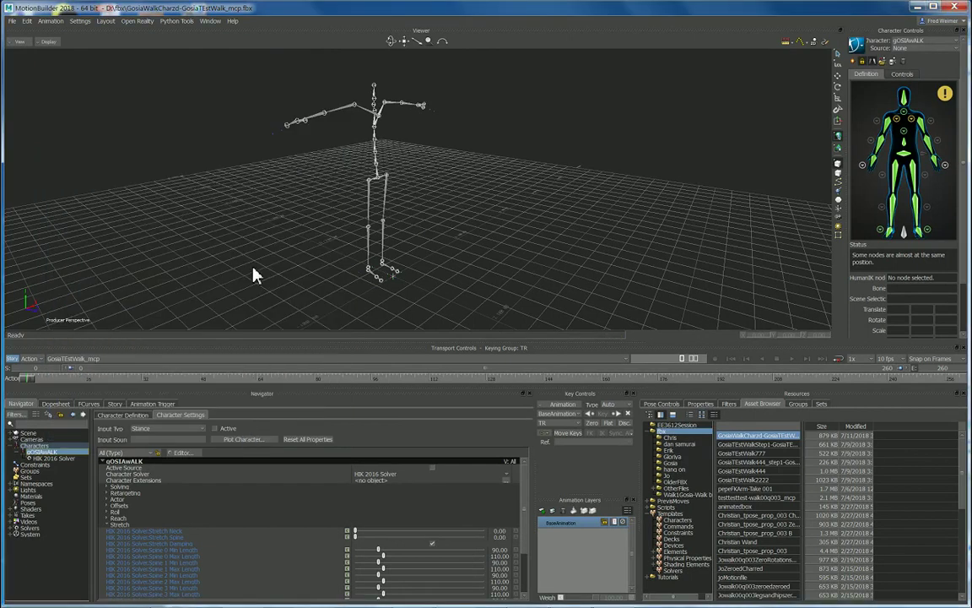
- Insert a character animation track in the Story edit
{"action": "left_click", "coordinate": [115, 404]}
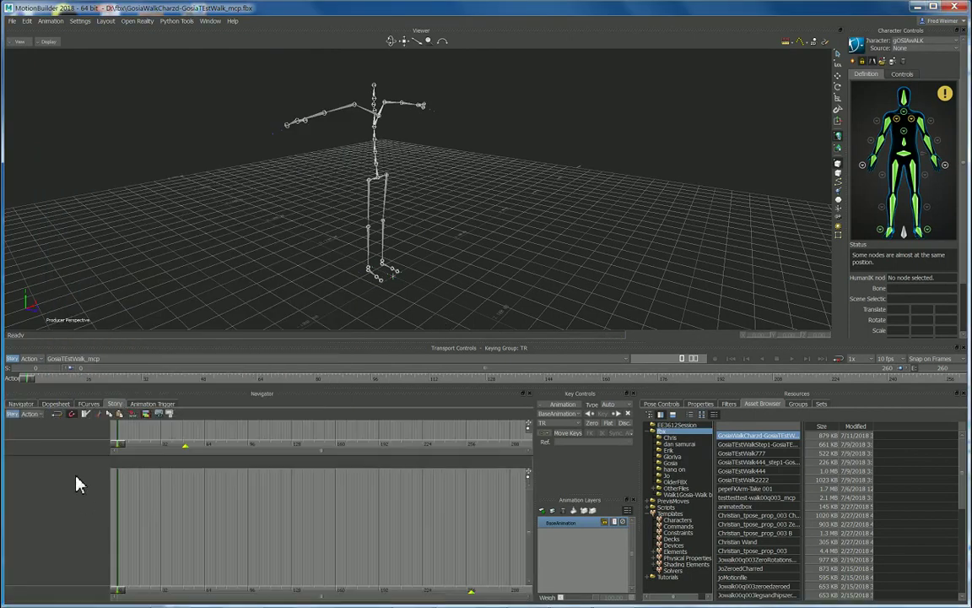
{"action": "right_click", "coordinate": [76, 484]}
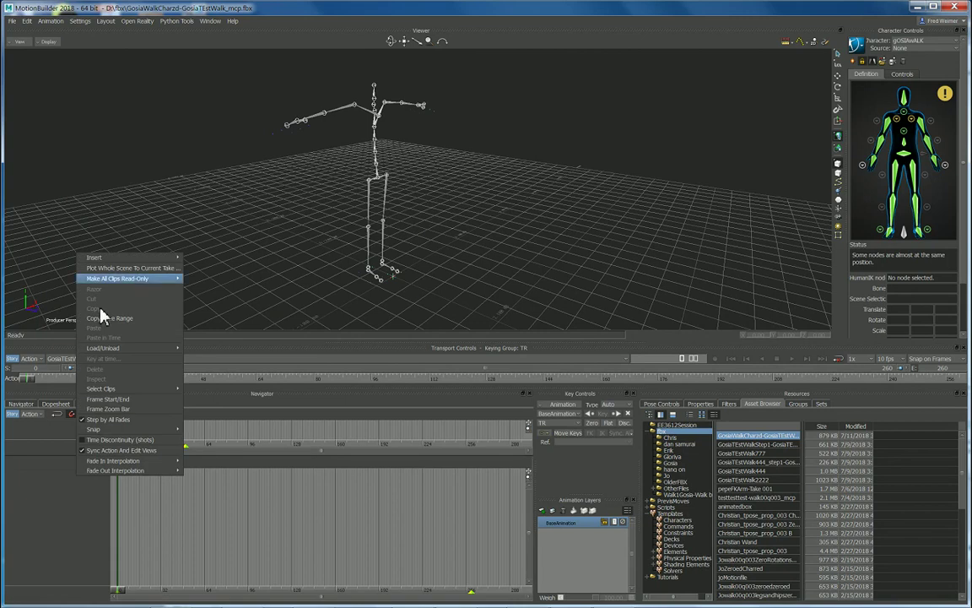
{"action": "left_click", "coordinate": [38, 519]}
{"action": "right_click", "coordinate": [48, 490]}
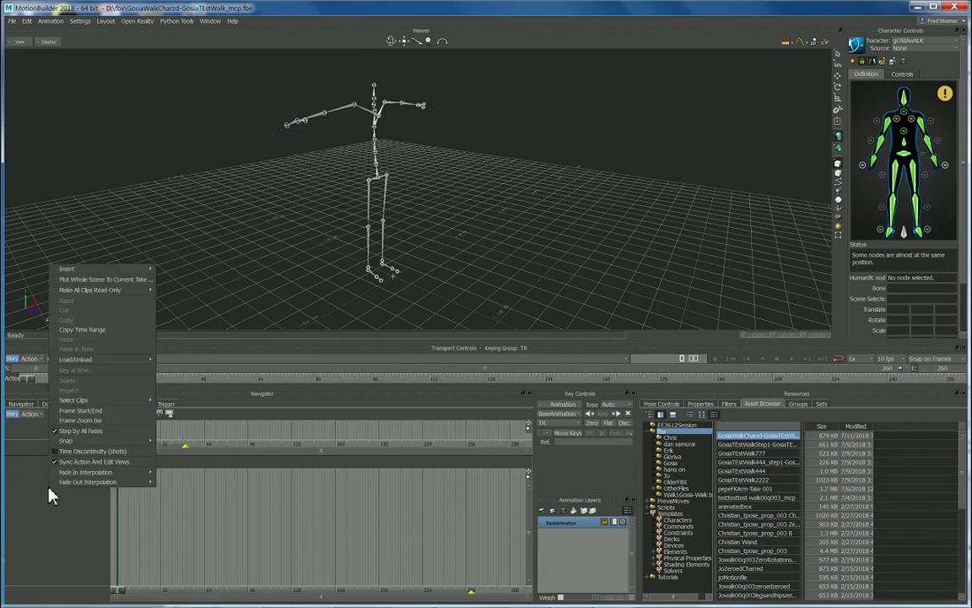
{"action": "mouse_move", "coordinate": [93, 269]}
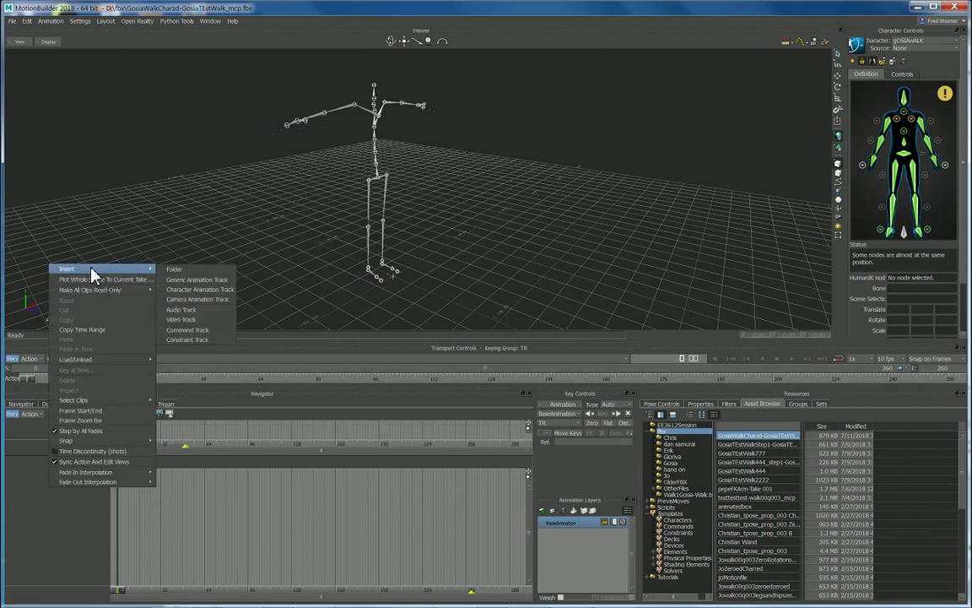
{"action": "left_click", "coordinate": [208, 291]}
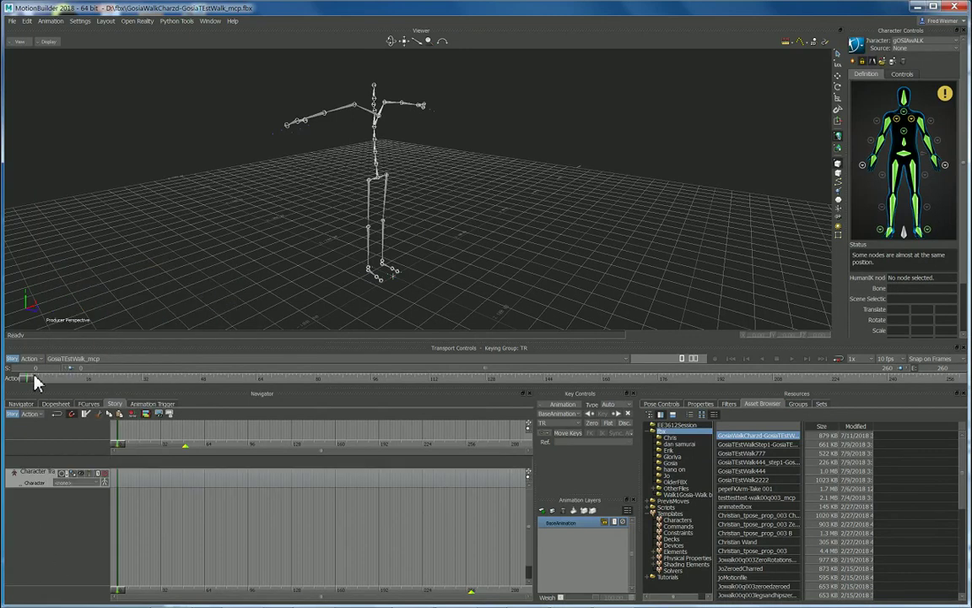
- Create a new take without copying the current take's data, and assign the gOSIAwALK character to the Story character track
{"action": "left_click_drag", "start_coordinate": [30, 382], "coordinate": [3, 369]}
{"action": "left_click", "coordinate": [90, 358]}
{"action": "left_click", "coordinate": [82, 377]}
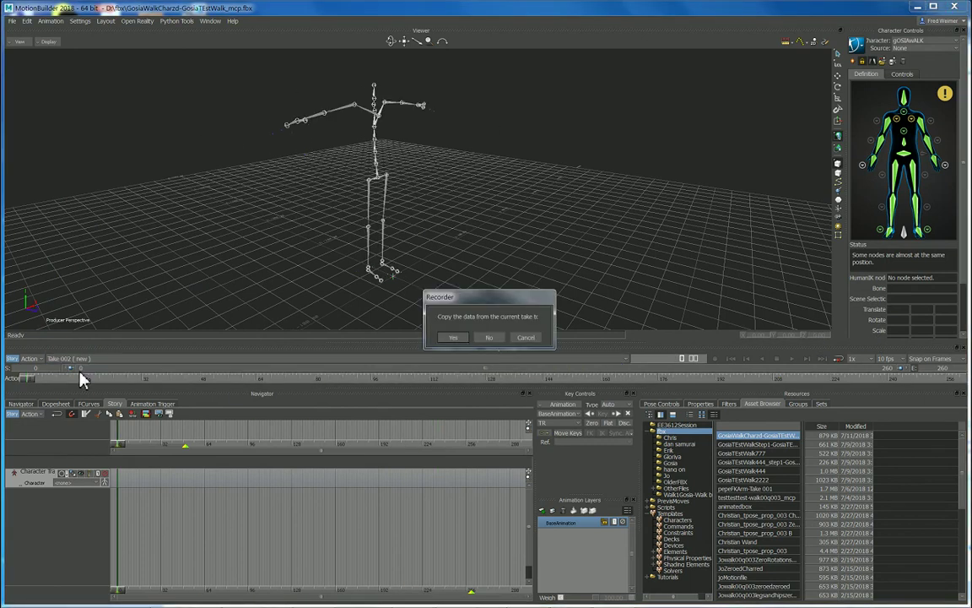
{"action": "left_click", "coordinate": [490, 338]}
{"action": "mouse_move", "coordinate": [34, 384]}
{"action": "left_mouse_down"}
{"action": "mouse_move", "coordinate": [630, 339]}
{"action": "mouse_move", "coordinate": [848, 347]}
{"action": "mouse_move", "coordinate": [15, 373]}
{"action": "mouse_move", "coordinate": [91, 383]}
{"action": "mouse_move", "coordinate": [53, 386]}
{"action": "left_mouse_up"}
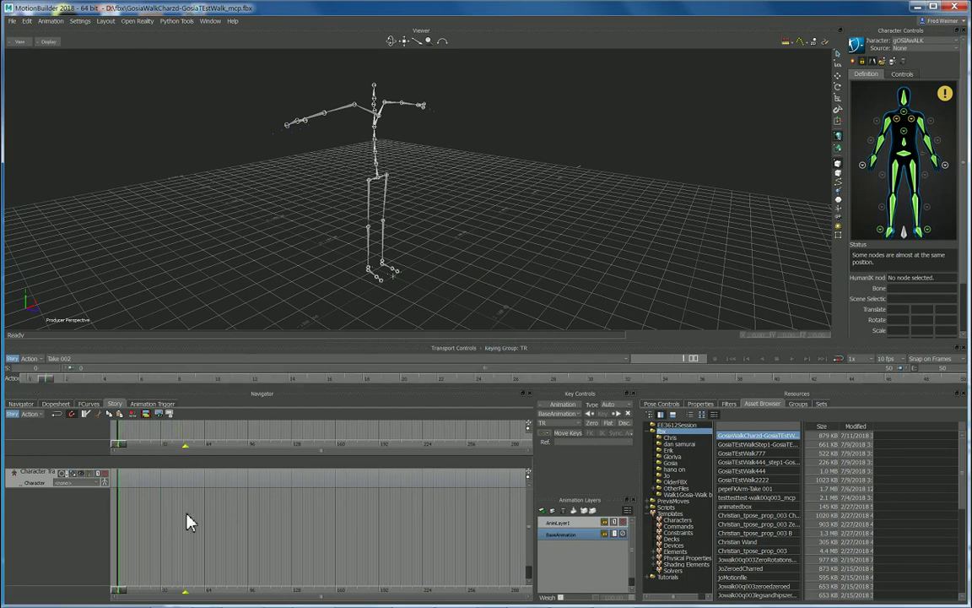
{"action": "left_click", "coordinate": [85, 483]}
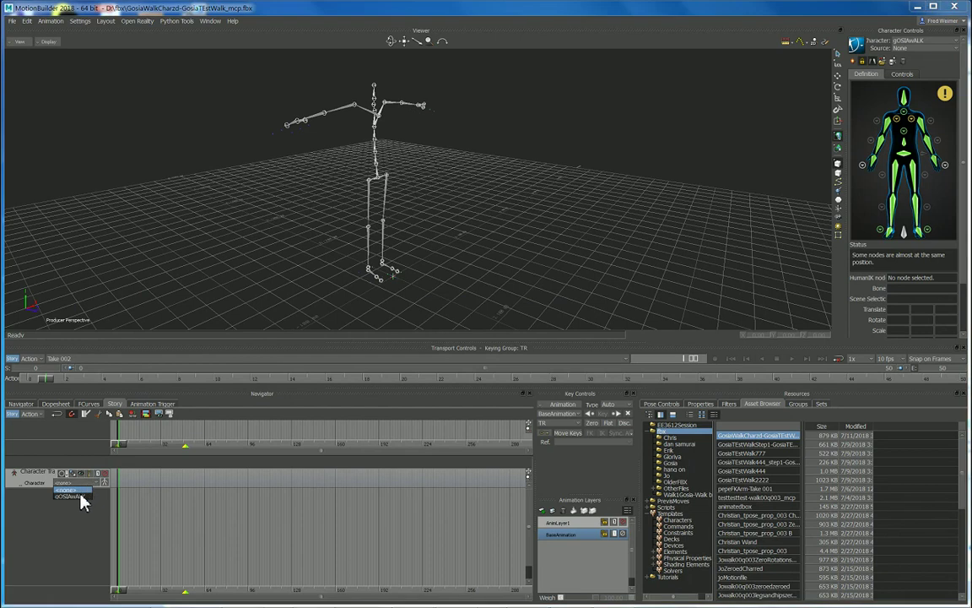
{"action": "left_click", "coordinate": [81, 496]}
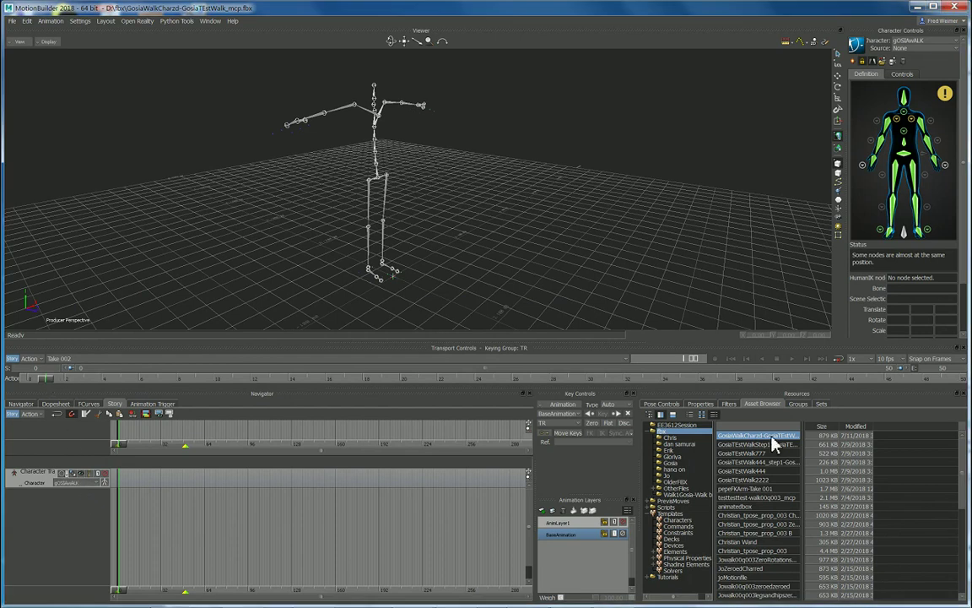
- Refresh the fbx directory in the asset browser, sort the files newest first and widen the name column
{"action": "right_click", "coordinate": [665, 431]}
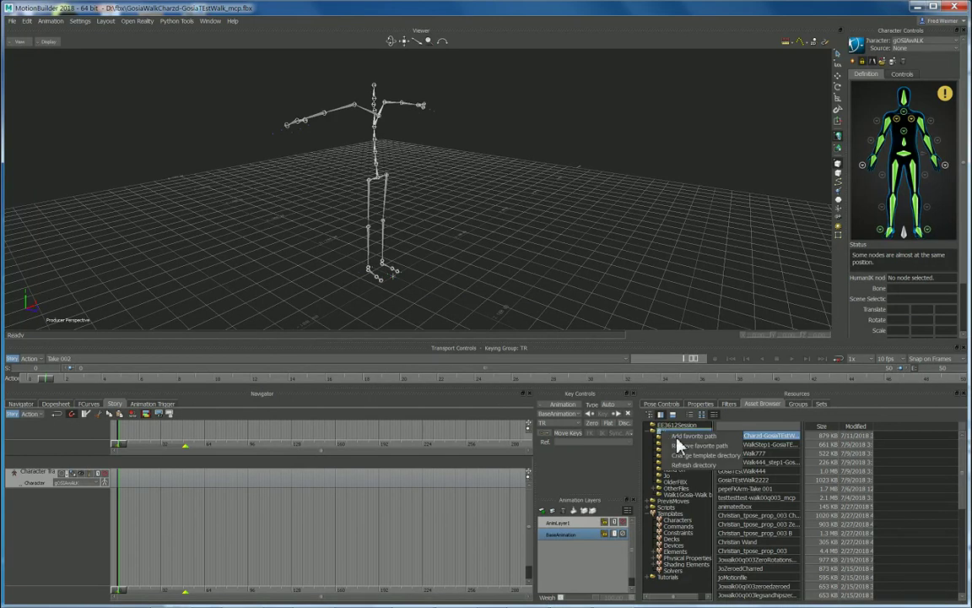
{"action": "left_click", "coordinate": [693, 465]}
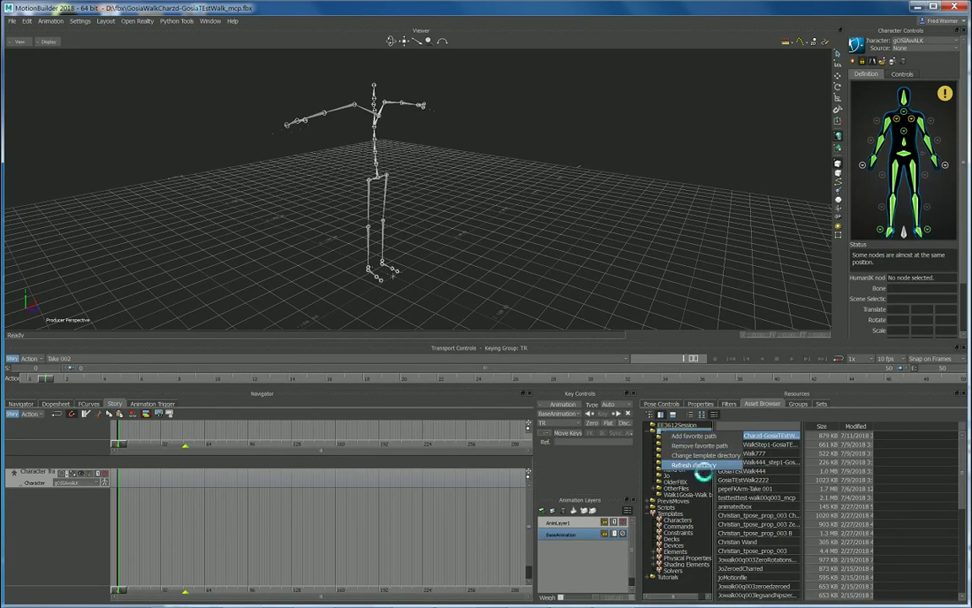
{"action": "left_click", "coordinate": [855, 427]}
{"action": "left_click", "coordinate": [855, 427]}
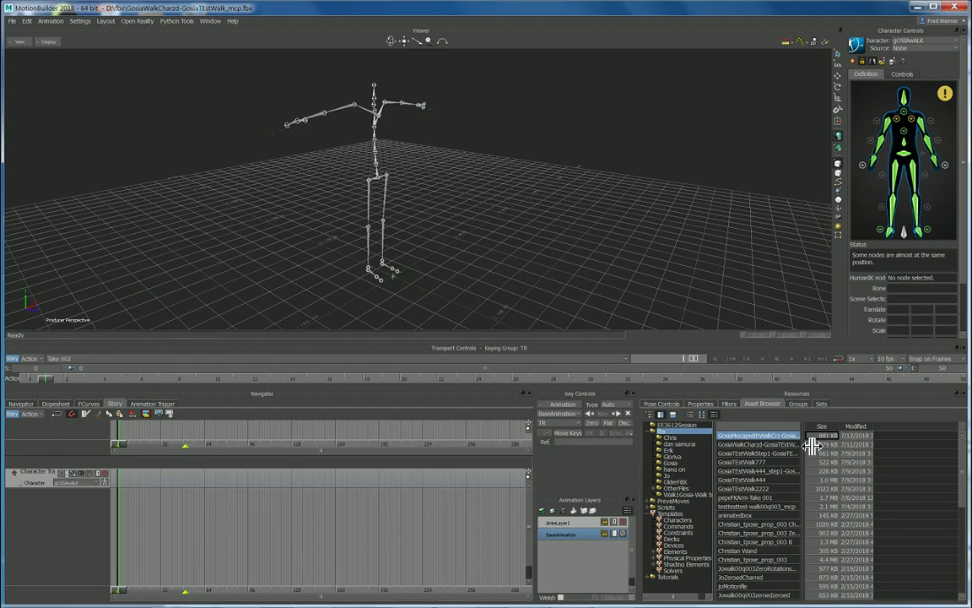
{"action": "left_click_drag", "start_coordinate": [811, 443], "coordinate": [860, 442]}
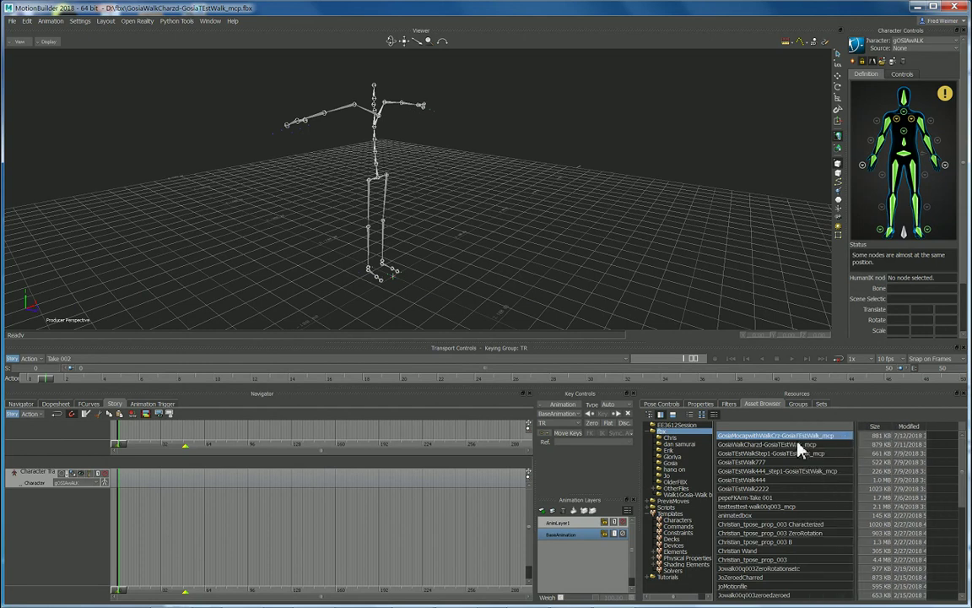
- Add the GosiaMocapwithWalkCrz-GosiaTEstWalk_mcp file as a clip on the character track and frame it in the Story timeline
{"action": "left_click", "coordinate": [758, 436]}
{"action": "mouse_move", "coordinate": [201, 483]}
{"action": "left_mouse_down"}
{"action": "mouse_move", "coordinate": [293, 488]}
{"action": "mouse_move", "coordinate": [206, 490]}
{"action": "left_mouse_up"}
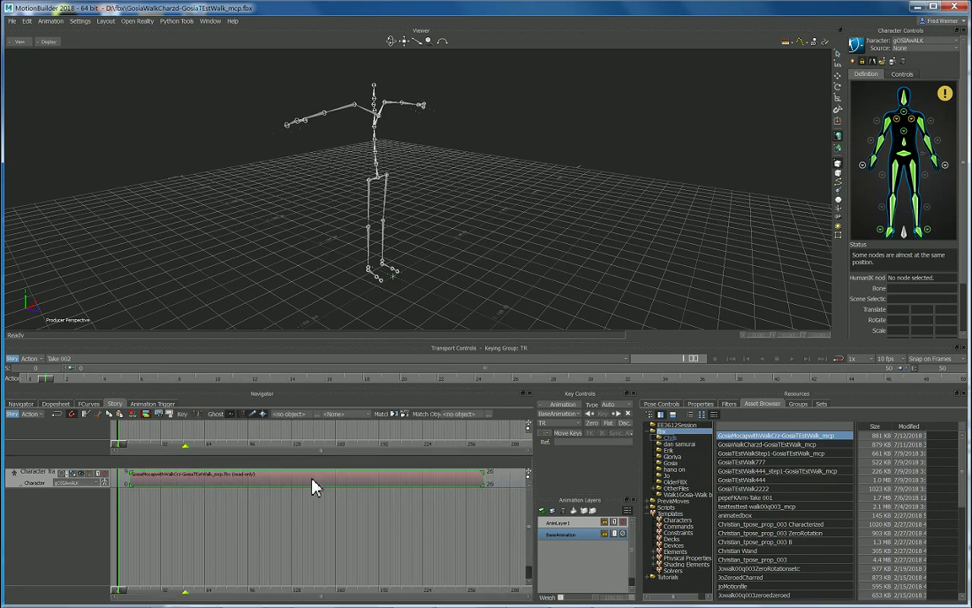
{"action": "key", "text": "a"}
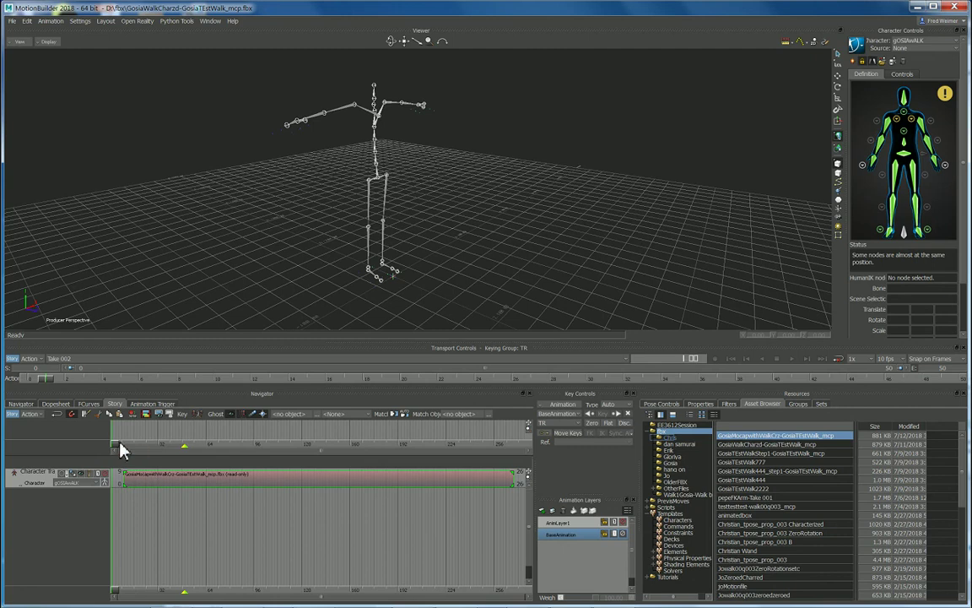
- Scrub through the walk clip to about frame 120 and split it there with the Razor
{"action": "left_click_drag", "start_coordinate": [119, 590], "coordinate": [301, 577]}
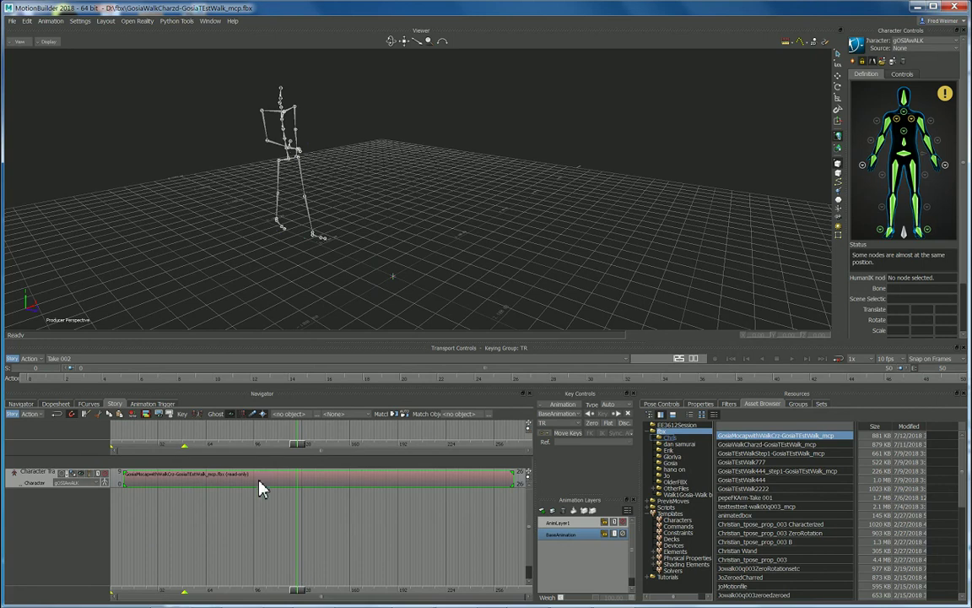
{"action": "left_click", "coordinate": [90, 422]}
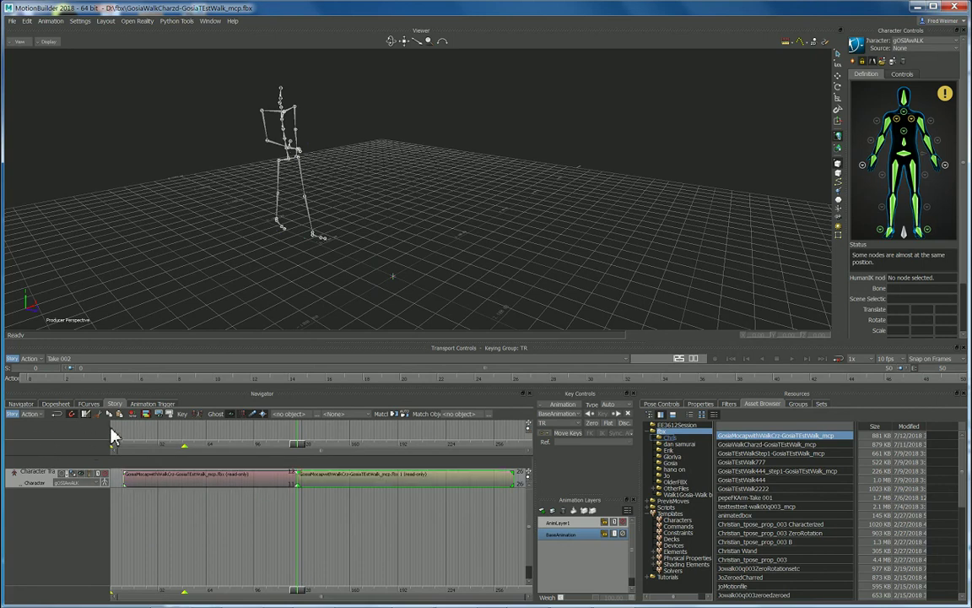
- Scrub further through the second walk clip and split it with the Razor at about frame 156
{"action": "double_click", "coordinate": [255, 489]}
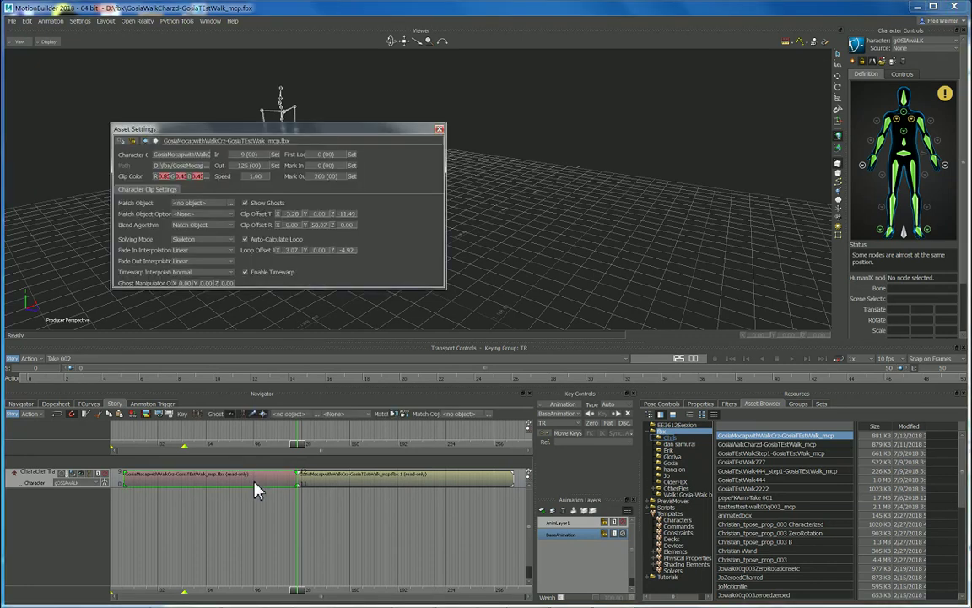
{"action": "left_click", "coordinate": [439, 128]}
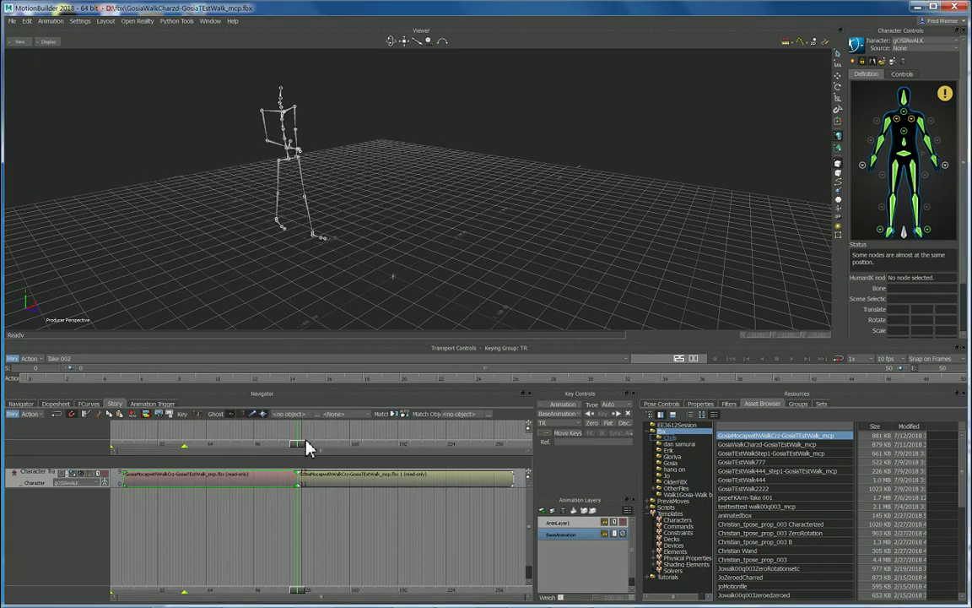
{"action": "left_click_drag", "start_coordinate": [299, 449], "coordinate": [354, 447]}
{"action": "left_click_drag", "start_coordinate": [416, 41], "coordinate": [291, 25]}
{"action": "left_click_drag", "start_coordinate": [375, 44], "coordinate": [364, 42]}
{"action": "mouse_move", "coordinate": [353, 444]}
{"action": "left_mouse_down"}
{"action": "mouse_move", "coordinate": [325, 442]}
{"action": "mouse_move", "coordinate": [393, 456]}
{"action": "mouse_move", "coordinate": [343, 456]}
{"action": "left_mouse_up"}
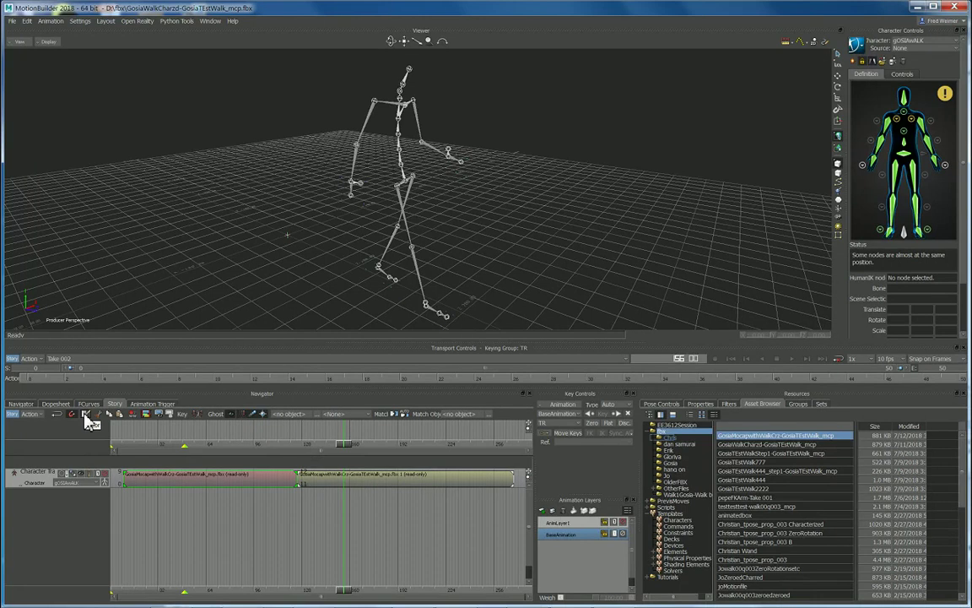
{"action": "left_click", "coordinate": [357, 488]}
{"action": "mouse_move", "coordinate": [346, 453]}
{"action": "left_mouse_down"}
{"action": "mouse_move", "coordinate": [337, 456]}
{"action": "mouse_move", "coordinate": [350, 459]}
{"action": "left_mouse_up"}
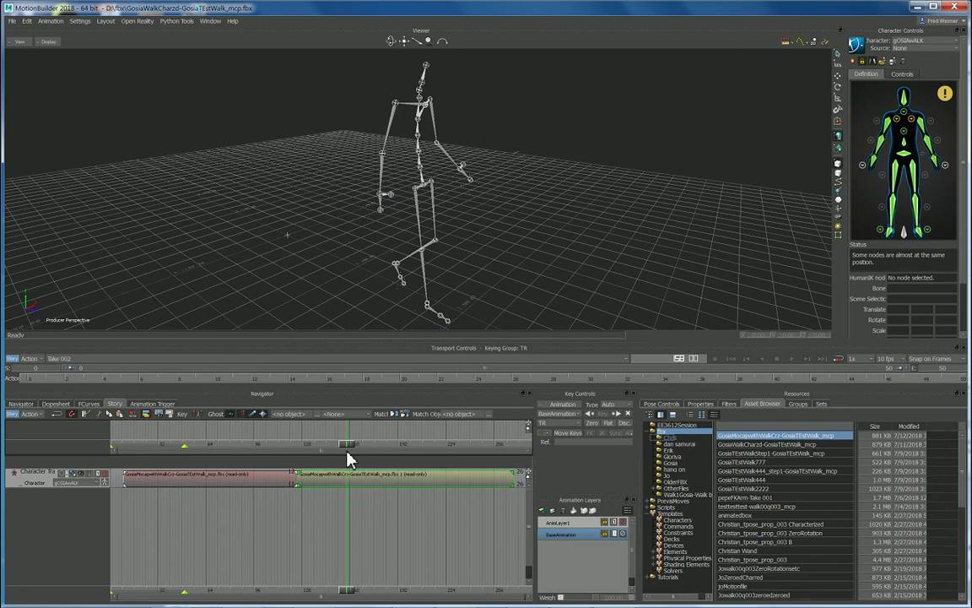
{"action": "left_click", "coordinate": [91, 421]}
- Delete the first and last walk clips from the character track, keeping only the short middle clip
{"action": "left_click", "coordinate": [238, 479]}
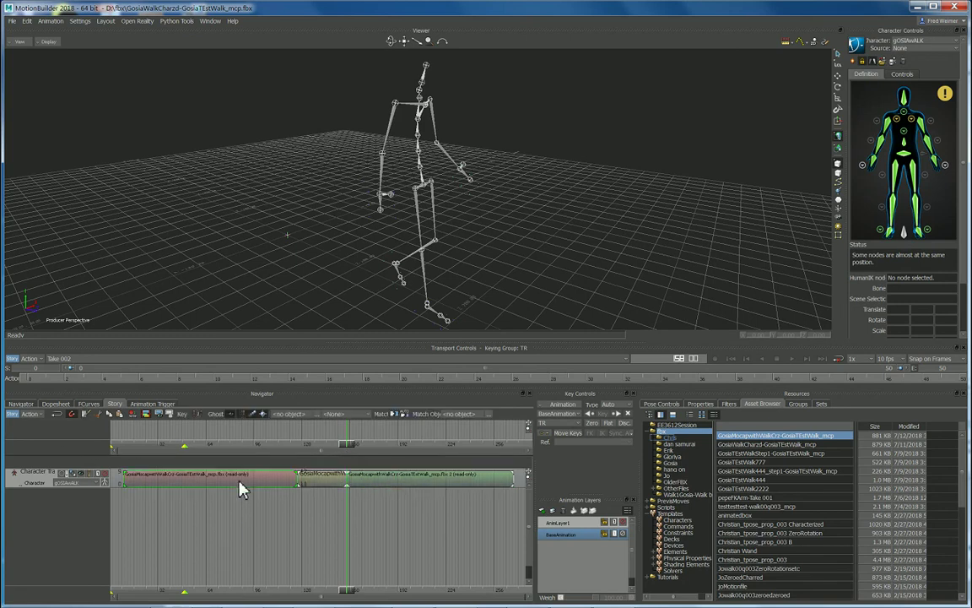
{"action": "key", "text": "Delete"}
{"action": "left_click", "coordinate": [413, 487]}
{"action": "key", "text": "Delete"}
- Move the remaining walk clip so it starts at frame 0 and frame it in the Story timeline
{"action": "left_click_drag", "start_coordinate": [308, 486], "coordinate": [173, 497]}
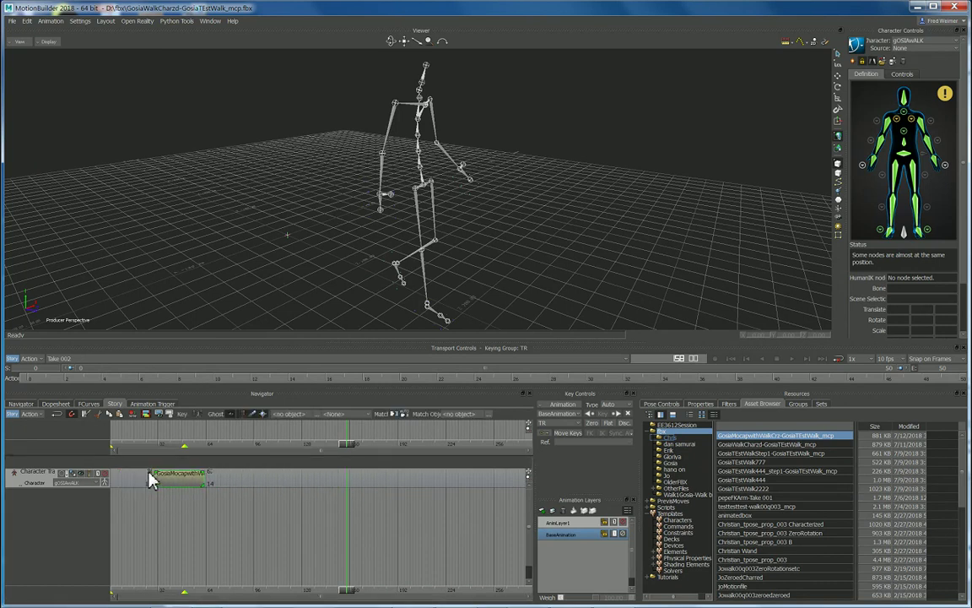
{"action": "double_click", "coordinate": [149, 473]}
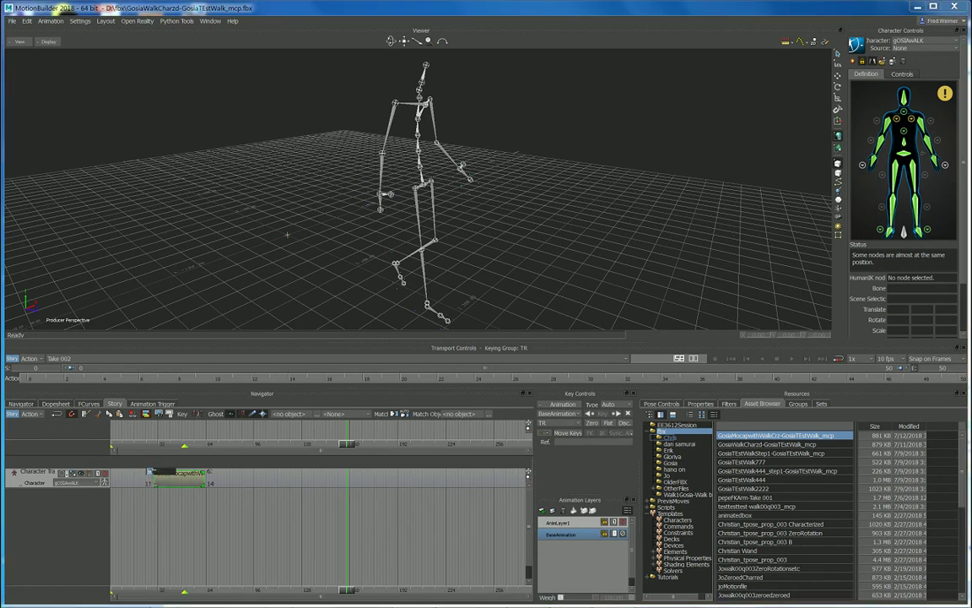
{"action": "type", "text": "0"}
{"action": "key", "text": "Return"}
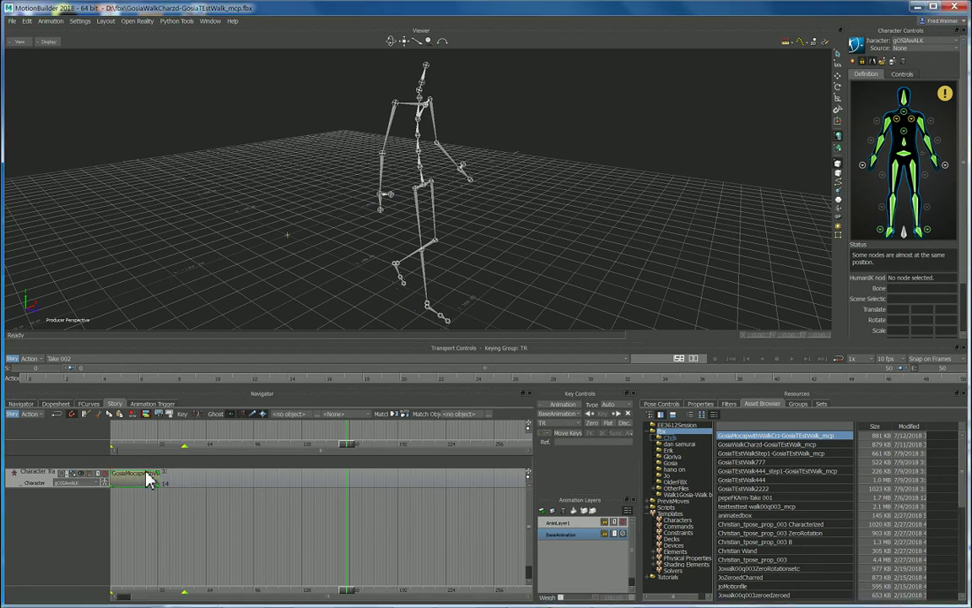
{"action": "key", "text": "a"}
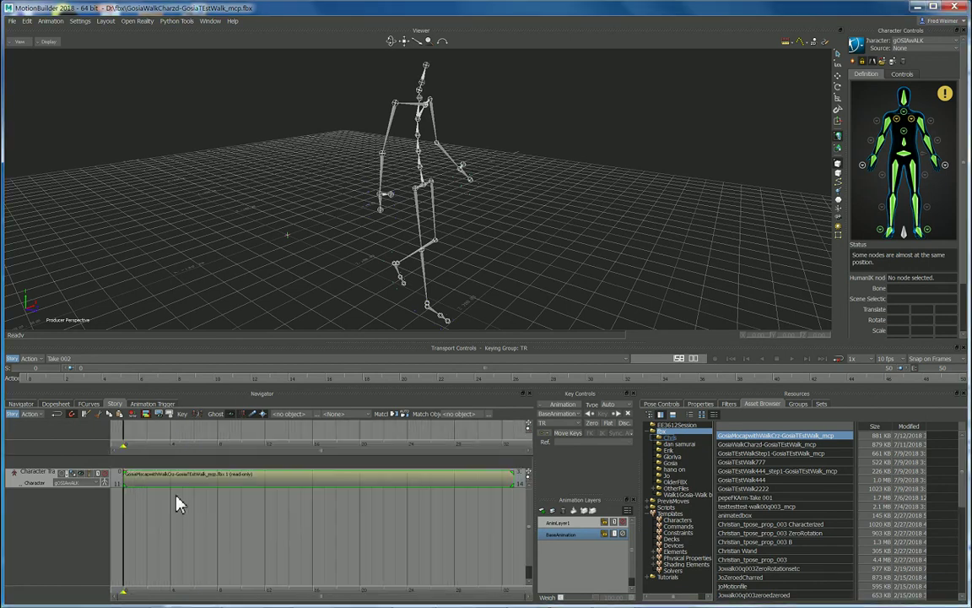
- Plot the whole scene to the current take at 25 FPS with the Constant Key Reducer off
{"action": "left_click", "coordinate": [733, 359]}
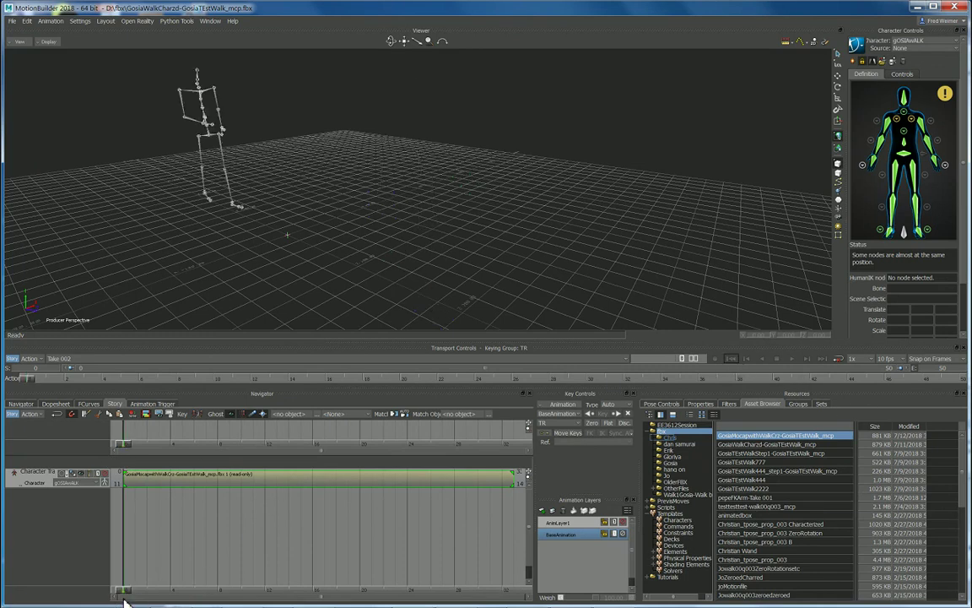
{"action": "mouse_move", "coordinate": [122, 595]}
{"action": "left_mouse_down"}
{"action": "mouse_move", "coordinate": [531, 581]}
{"action": "mouse_move", "coordinate": [217, 597]}
{"action": "mouse_move", "coordinate": [91, 590]}
{"action": "mouse_move", "coordinate": [519, 593]}
{"action": "mouse_move", "coordinate": [201, 605]}
{"action": "mouse_move", "coordinate": [108, 595]}
{"action": "left_mouse_up"}
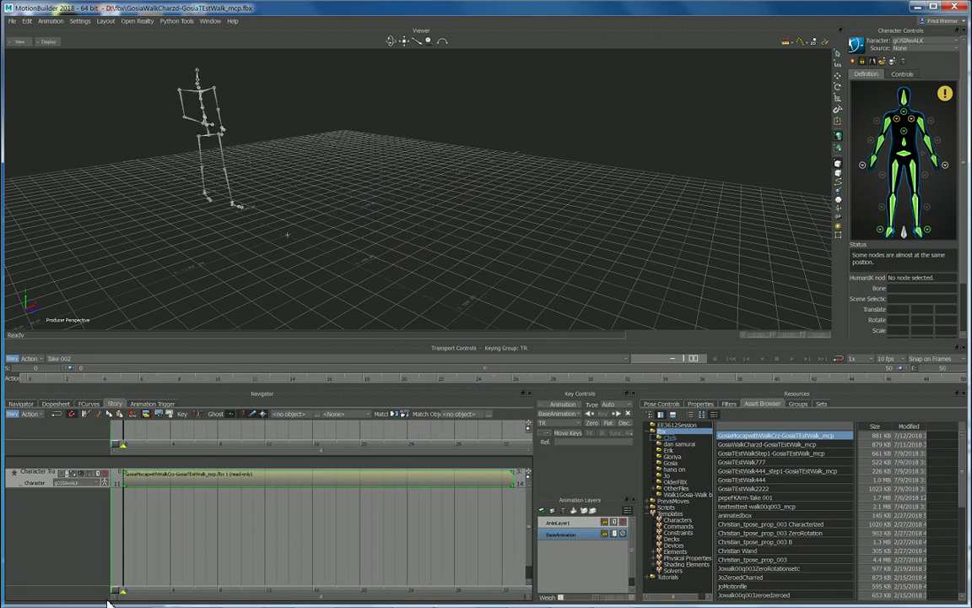
{"action": "right_click", "coordinate": [48, 518]}
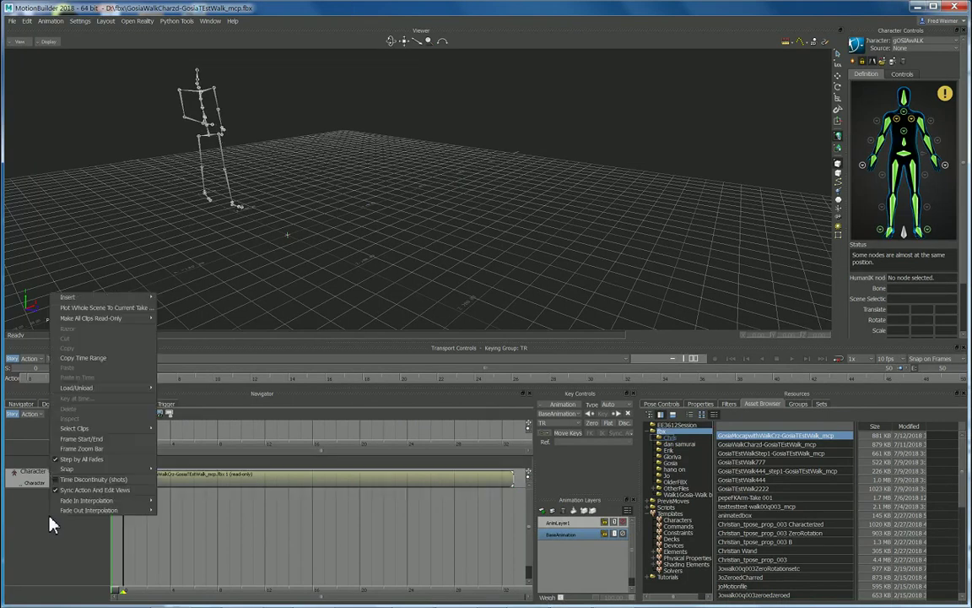
{"action": "left_click", "coordinate": [107, 308]}
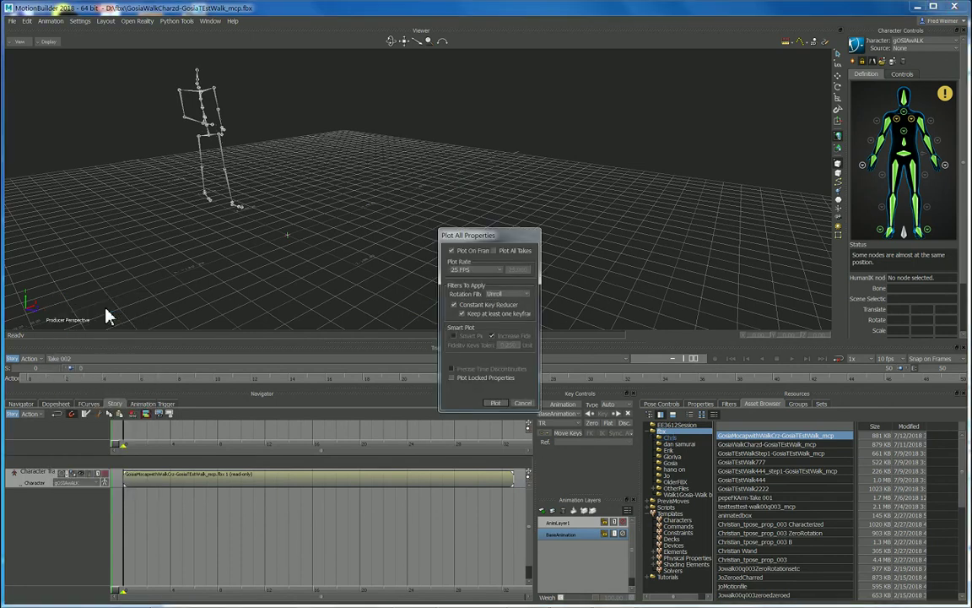
{"action": "left_click", "coordinate": [455, 306]}
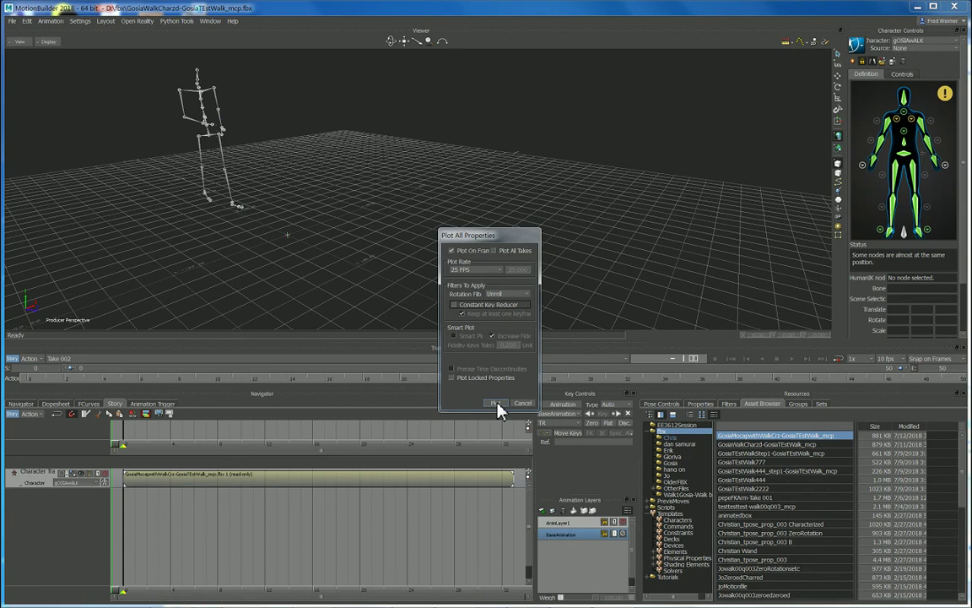
{"action": "left_click", "coordinate": [496, 403]}
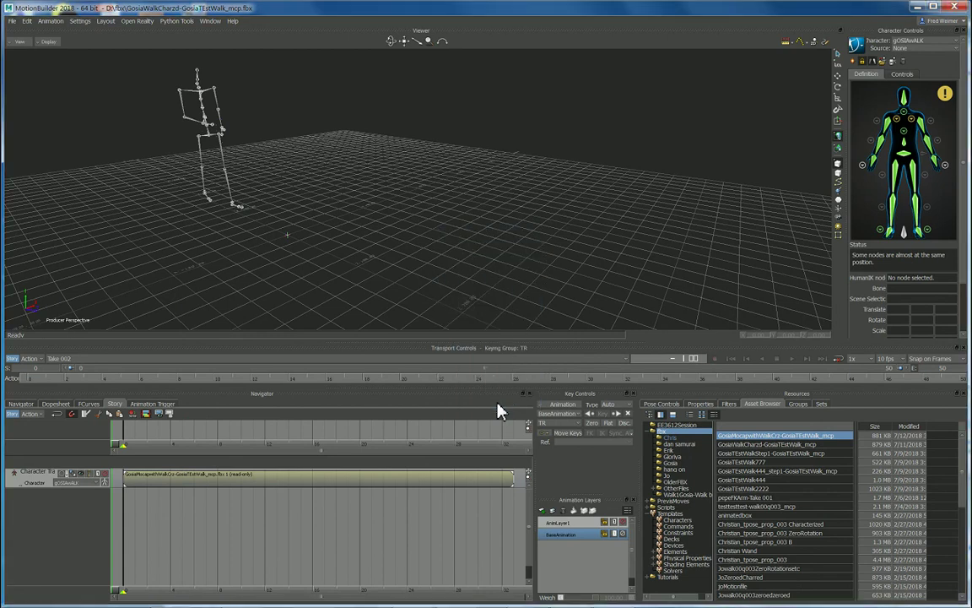
- Set the character track's character to none and scrub the start of the take to check the plotted motion
{"action": "left_click", "coordinate": [80, 482]}
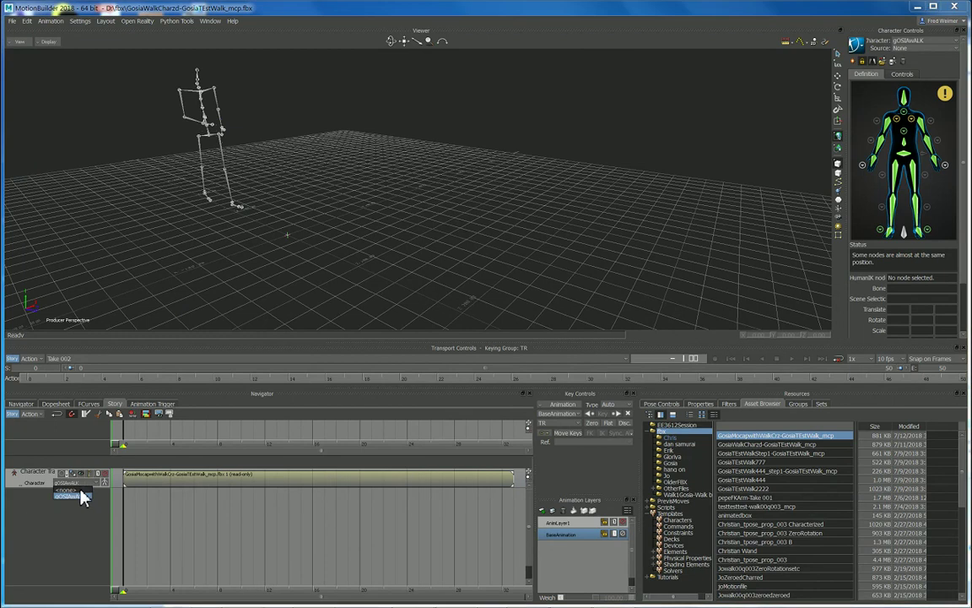
{"action": "left_click", "coordinate": [80, 494]}
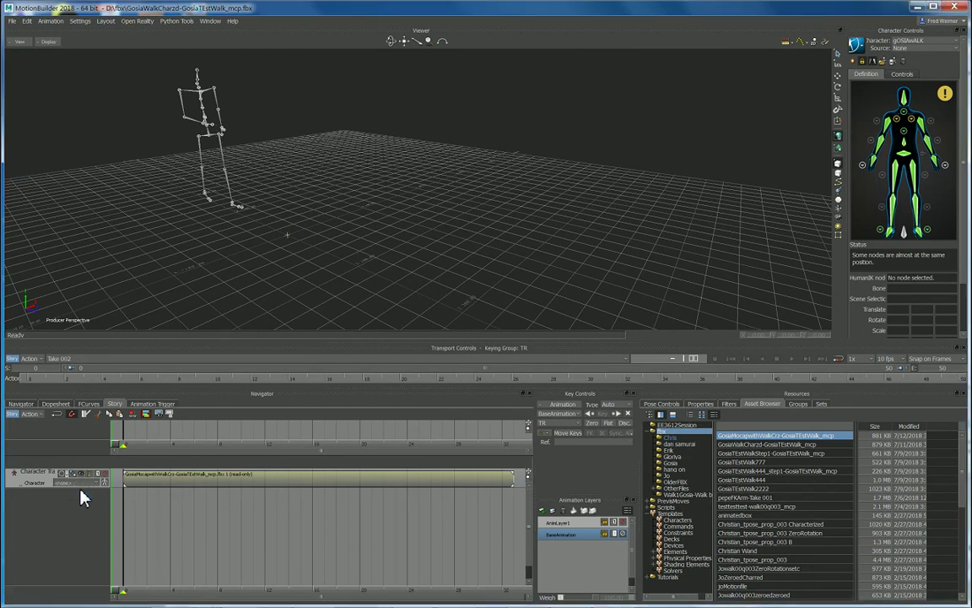
{"action": "left_click", "coordinate": [731, 358]}
{"action": "left_click_drag", "start_coordinate": [31, 376], "coordinate": [11, 371]}
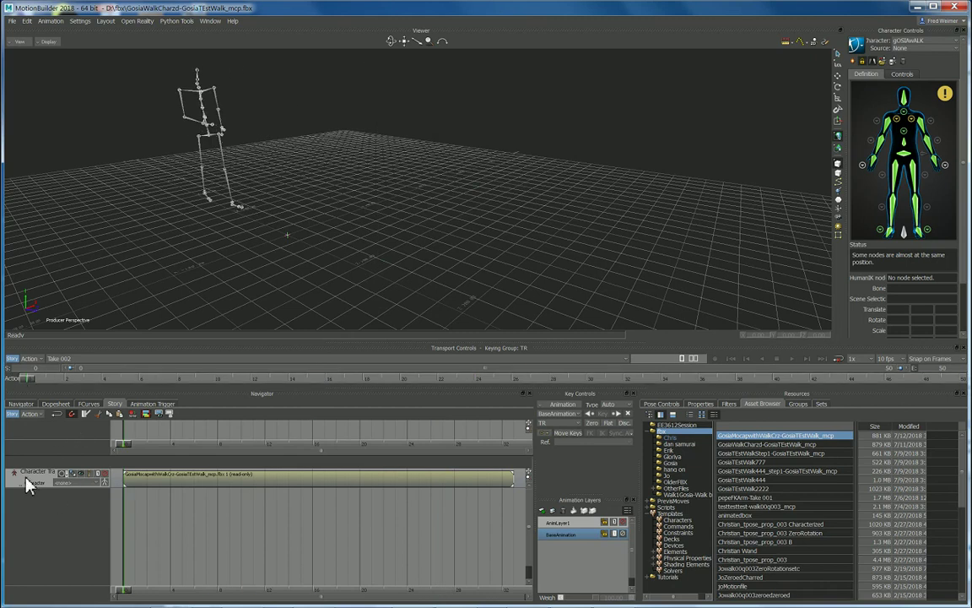
- Delete the walk clip and its character track from the Story
{"action": "left_click", "coordinate": [152, 481]}
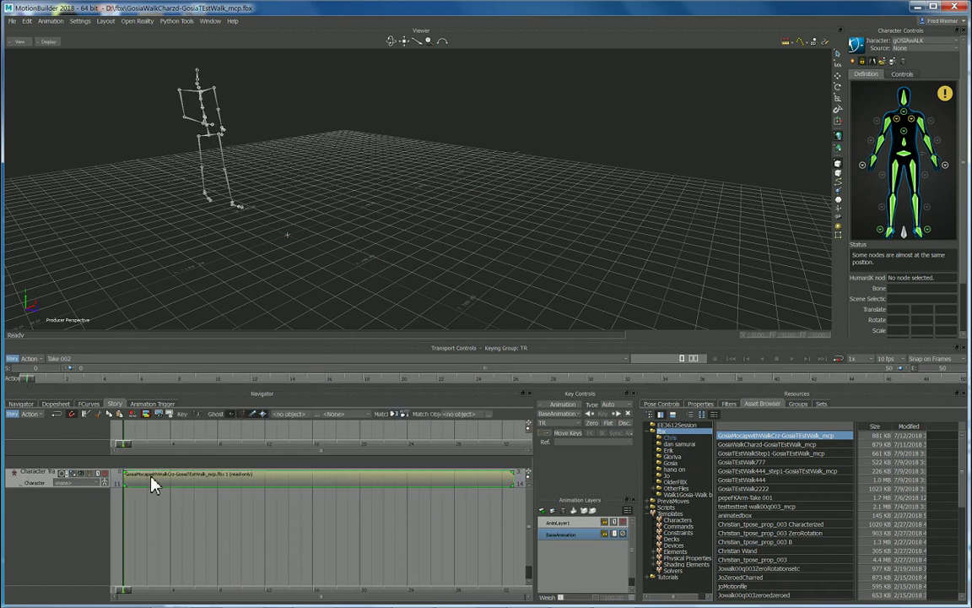
{"action": "key", "text": "Delete"}
{"action": "left_click", "coordinate": [26, 487]}
{"action": "key", "text": "Delete"}
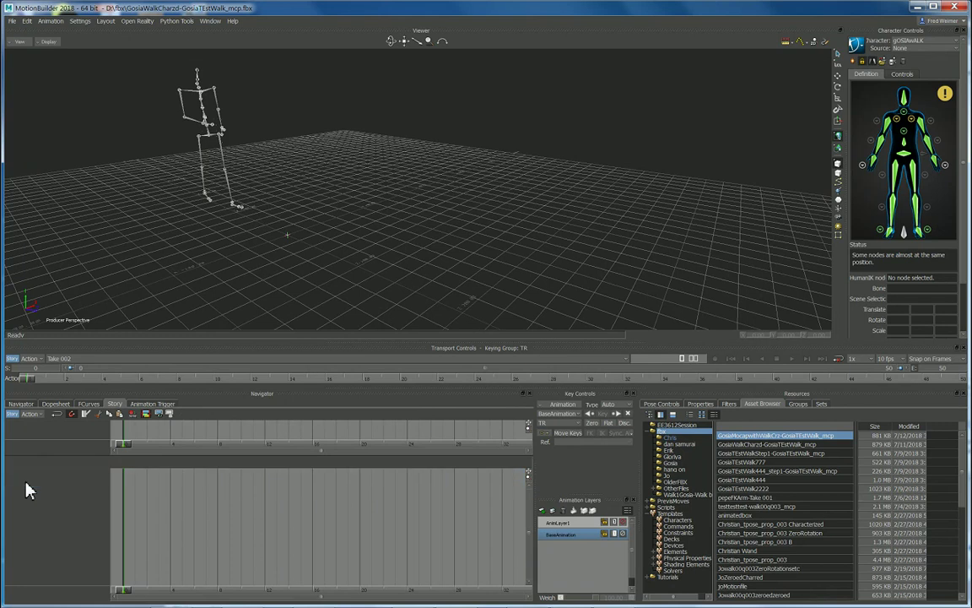
- Rename Take 002 to "Mocap Walk by gosia" in the Navigator's list of takes
{"action": "left_click", "coordinate": [20, 404]}
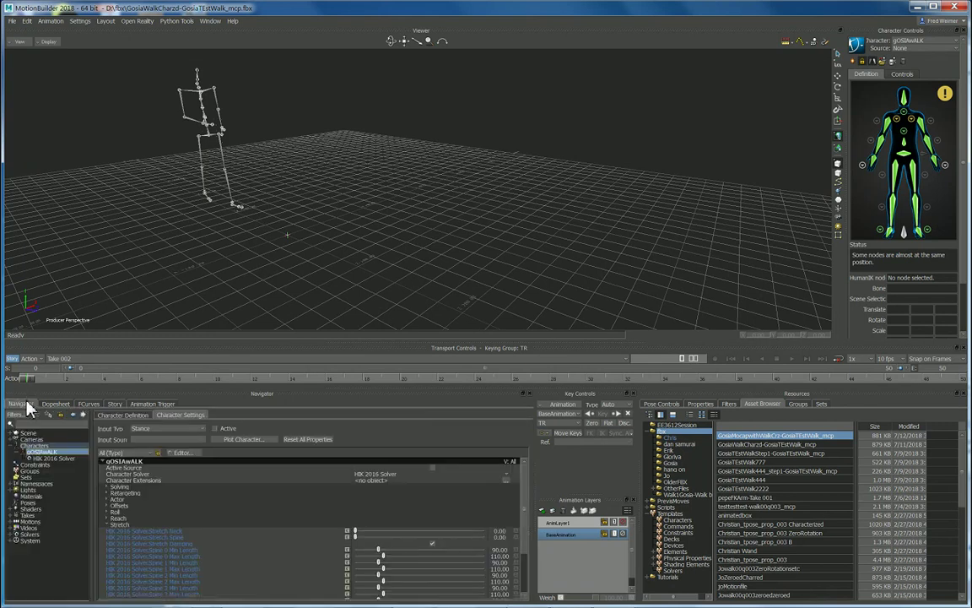
{"action": "left_click", "coordinate": [11, 515]}
{"action": "mouse_move", "coordinate": [32, 380]}
{"action": "left_mouse_down"}
{"action": "mouse_move", "coordinate": [642, 378]}
{"action": "mouse_move", "coordinate": [3, 402]}
{"action": "left_mouse_up"}
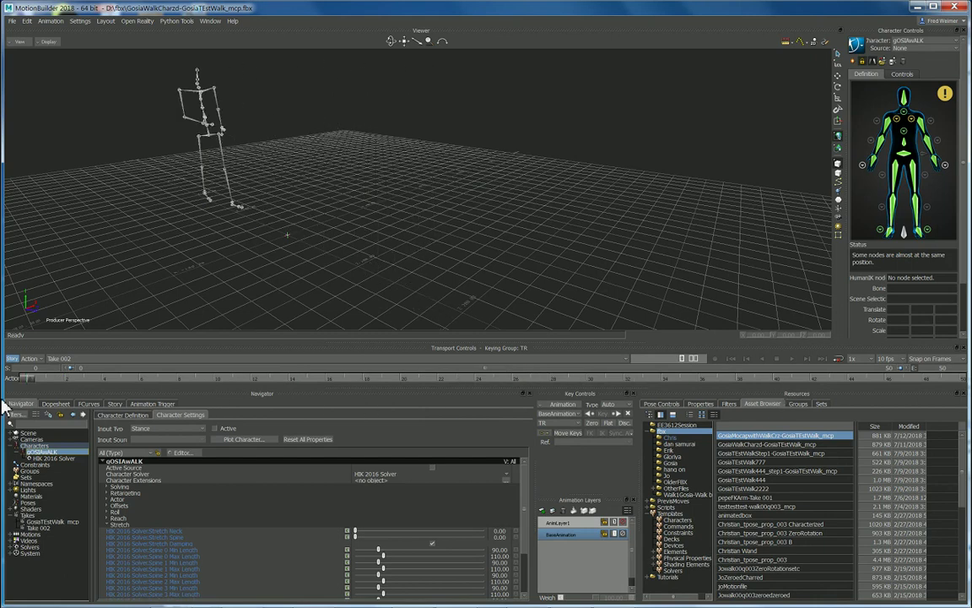
{"action": "left_click", "coordinate": [39, 527]}
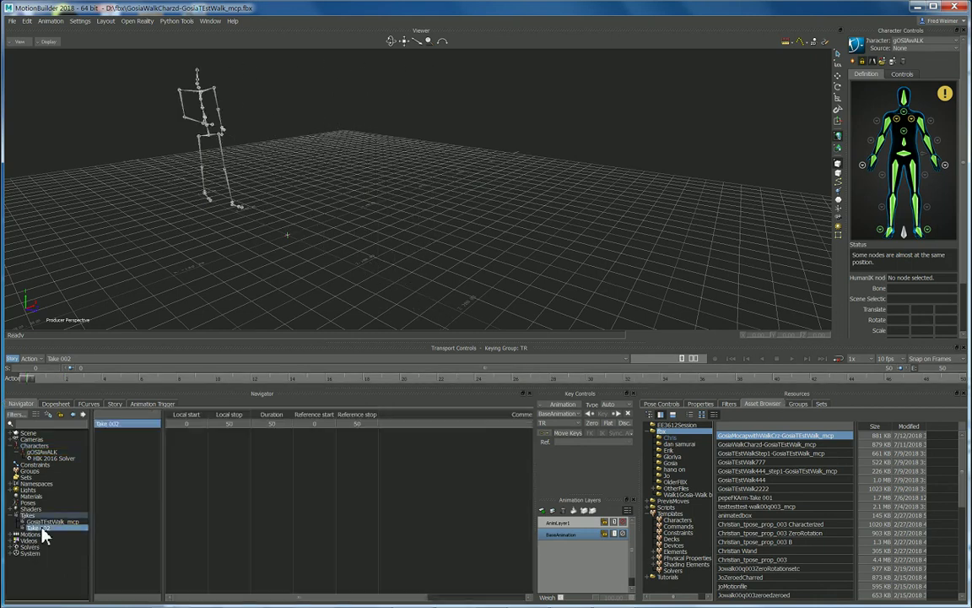
{"action": "left_click_drag", "start_coordinate": [135, 429], "coordinate": [67, 421]}
{"action": "type", "text": "Mocap"}
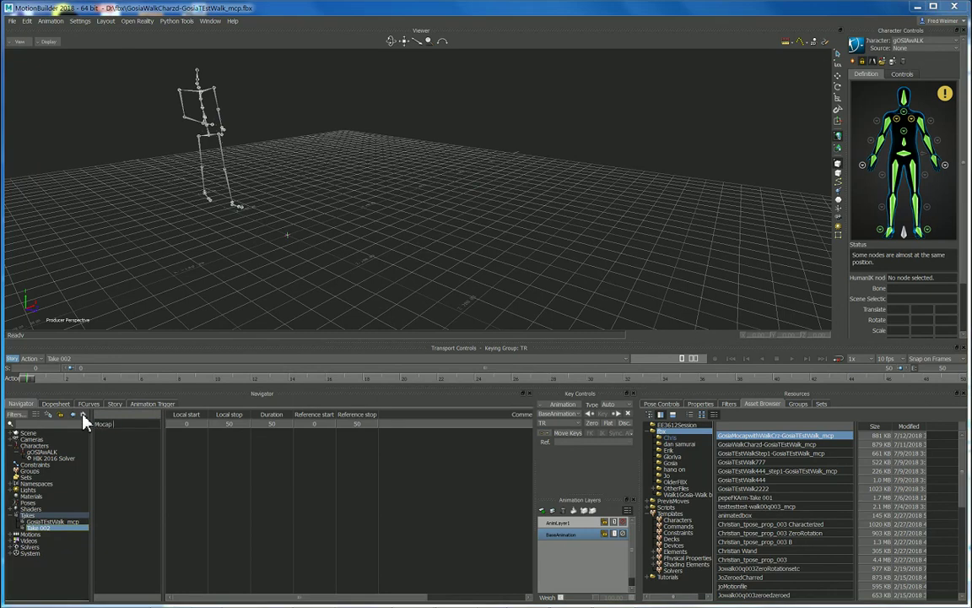
{"action": "type", "text": " Walk by gosia"}
{"action": "key", "text": "Return"}
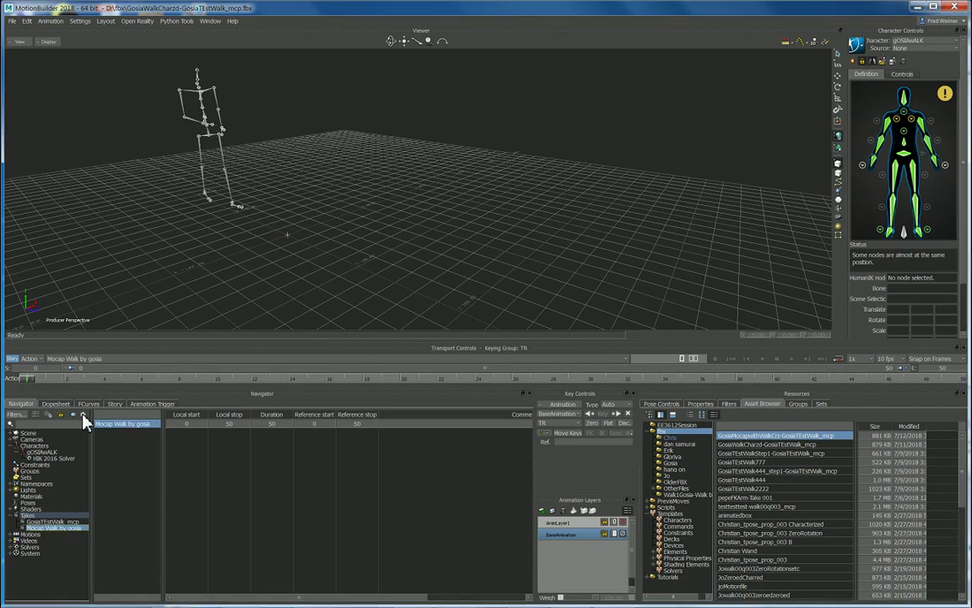
- Enter "Short Walk" as the comment of the Mocap Walk by gosia take
{"action": "double_click", "coordinate": [408, 424]}
{"action": "type", "text": "5hort Walk"}
{"action": "key", "text": "Return"}
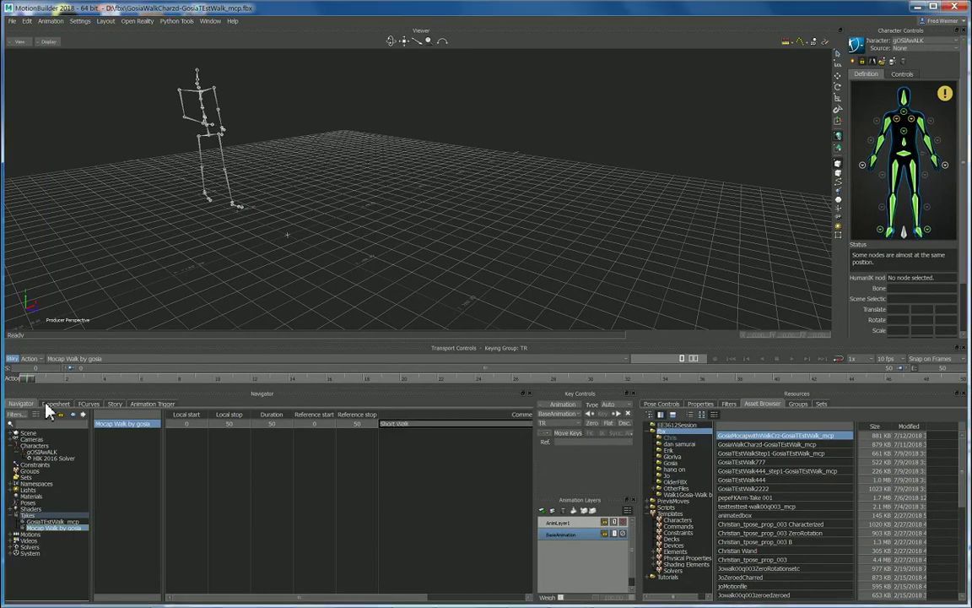
- Scrub the plotted take, compare it with the GosiaTEstWalk_mcp take, and return to Mocap Walk by gosia
{"action": "left_click_drag", "start_coordinate": [32, 381], "coordinate": [68, 400]}
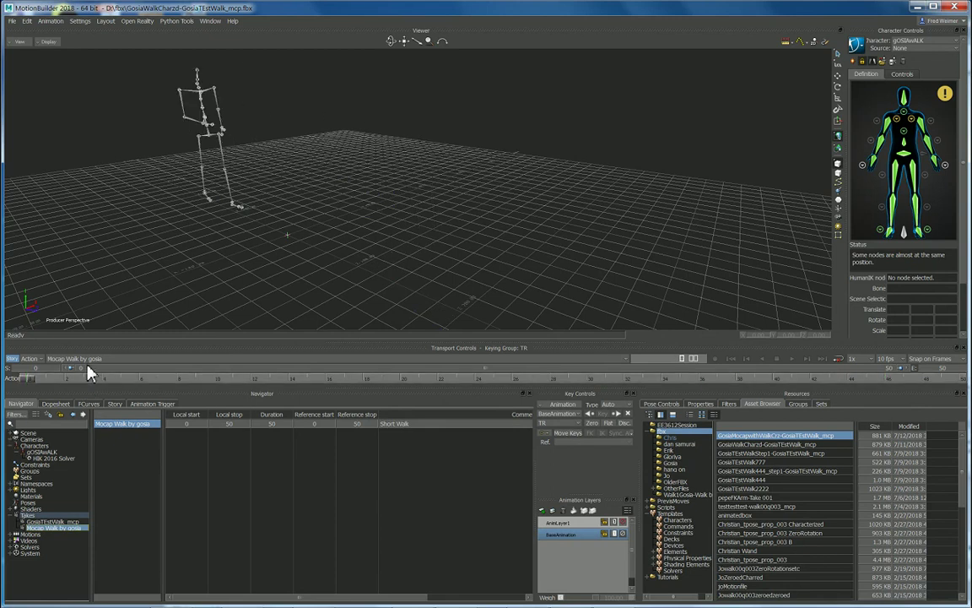
{"action": "left_click", "coordinate": [82, 361]}
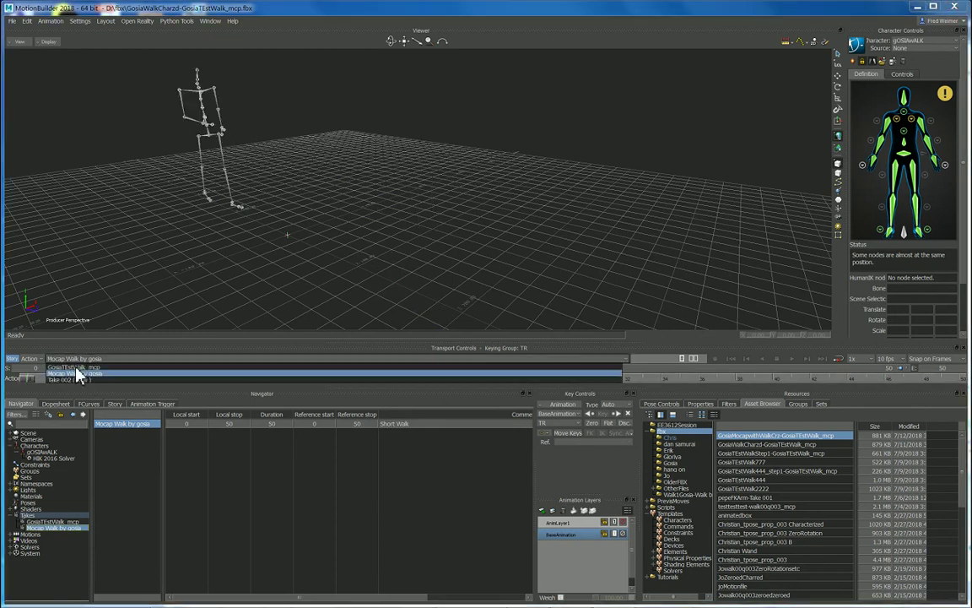
{"action": "left_click", "coordinate": [76, 367]}
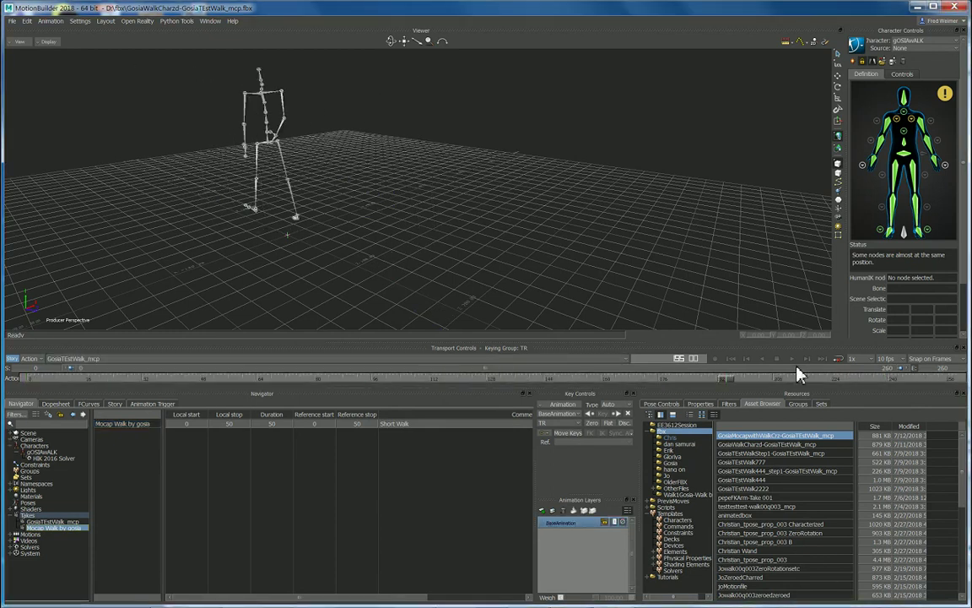
{"action": "left_click_drag", "start_coordinate": [695, 404], "coordinate": [4, 421]}
{"action": "left_click", "coordinate": [95, 365]}
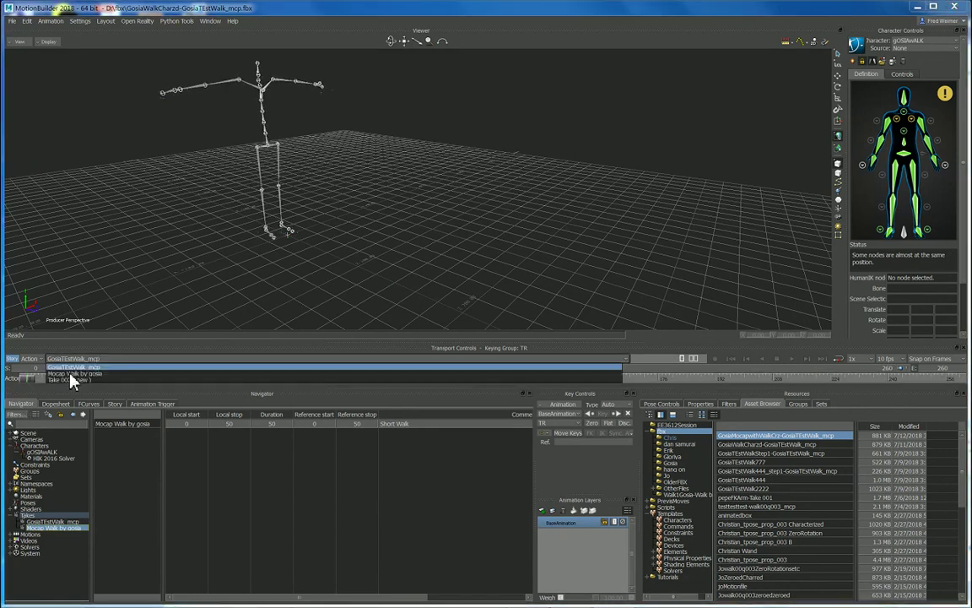
{"action": "left_click", "coordinate": [70, 377]}
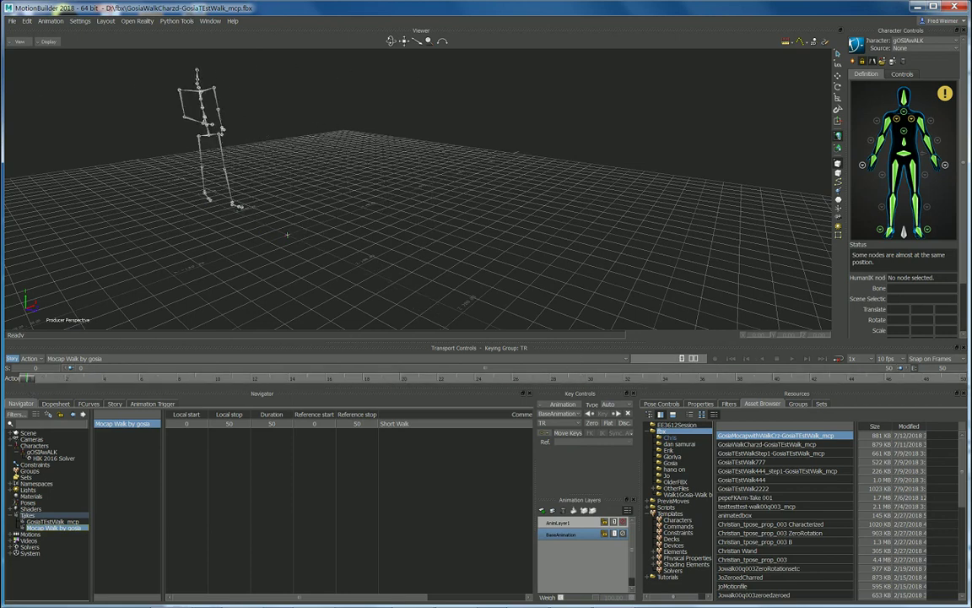
- Save the scene under the name WalkOnly, exporting only the Mocap Walk by gosia take
{"action": "left_click", "coordinate": [10, 20]}
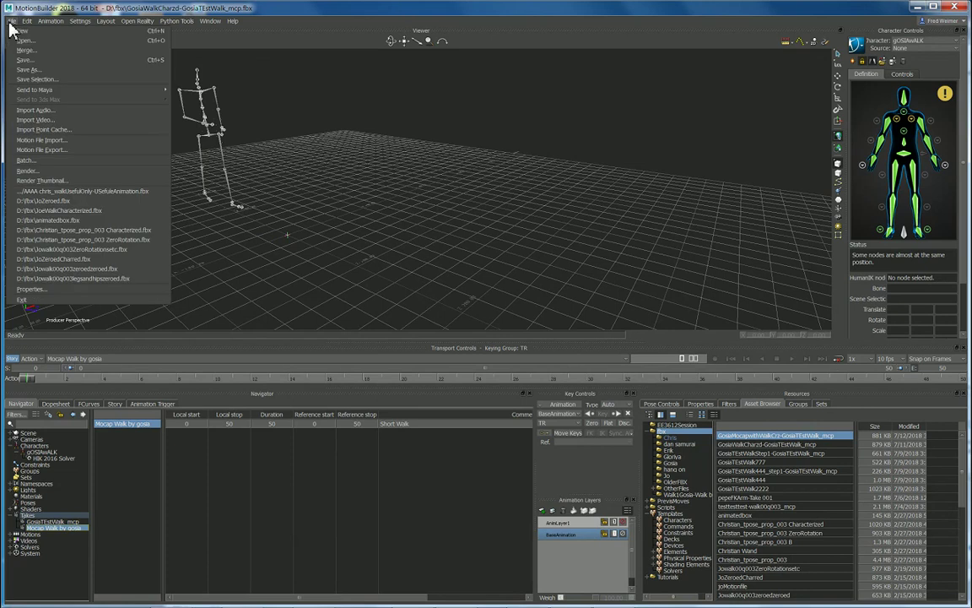
{"action": "left_click", "coordinate": [31, 71]}
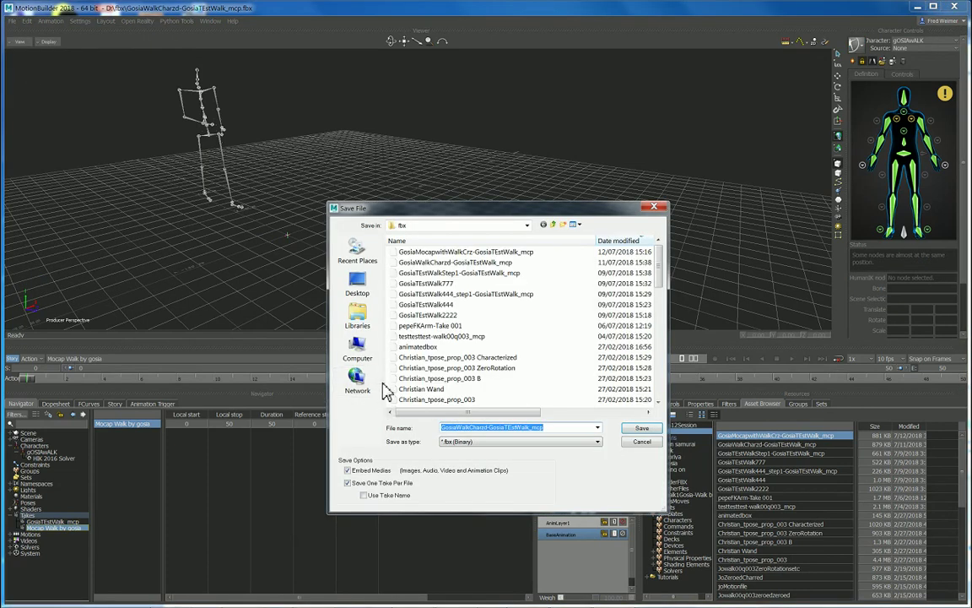
{"action": "type", "text": "WalkOnly"}
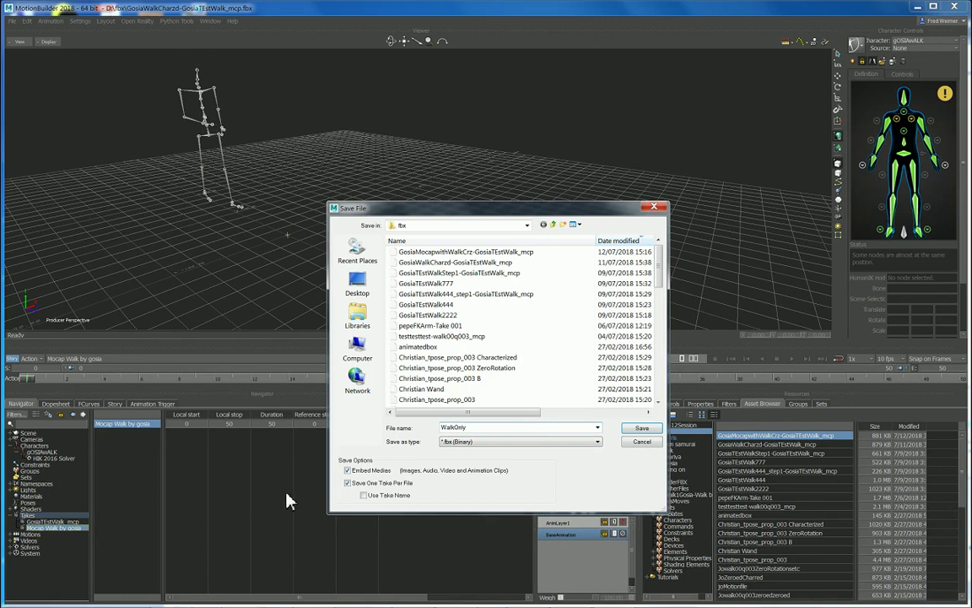
{"action": "left_click", "coordinate": [642, 430]}
{"action": "left_click", "coordinate": [278, 124]}
{"action": "left_click", "coordinate": [229, 126]}
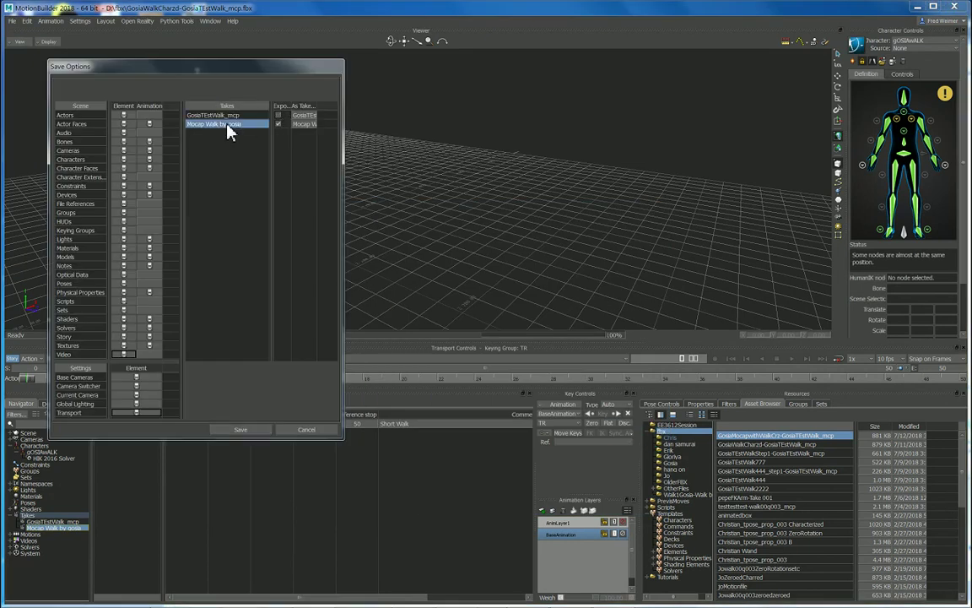
{"action": "left_click_drag", "start_coordinate": [349, 131], "coordinate": [477, 135]}
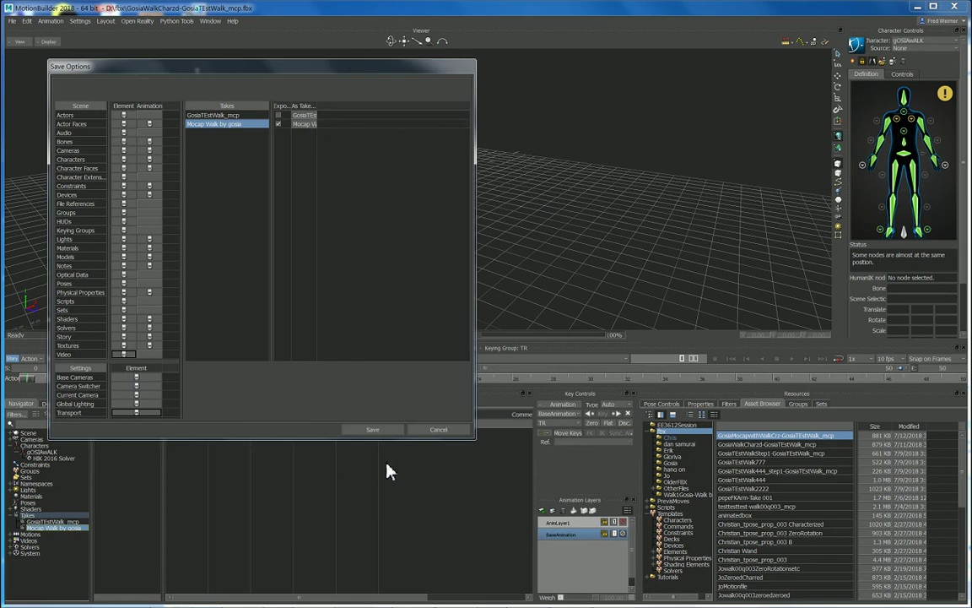
{"action": "left_click", "coordinate": [374, 430]}
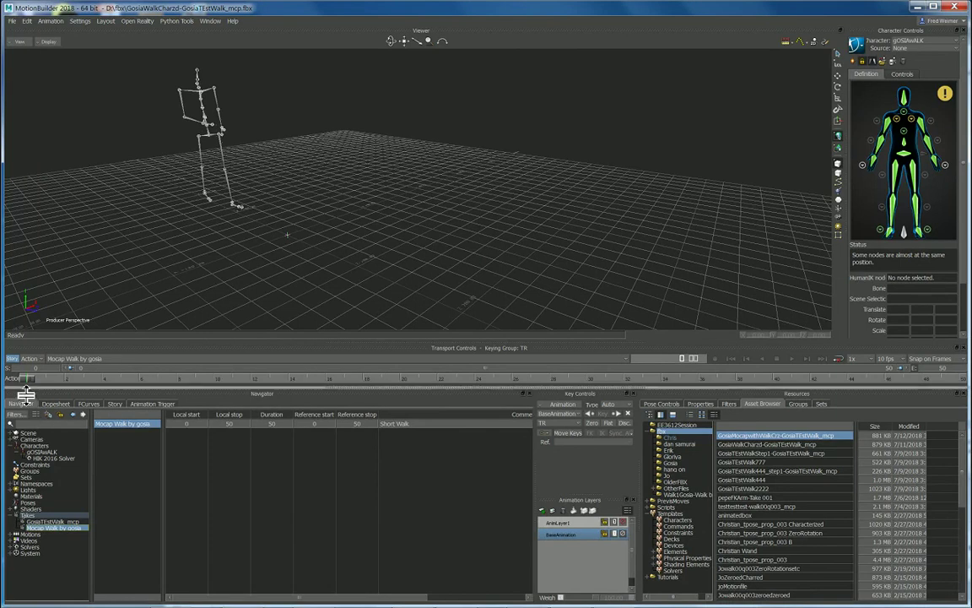
- Save the scene under the name MocapAllwithWalks, exporting both takes, GosiaTEstWalk_mcp and Mocap Walk by gosia
{"action": "left_click", "coordinate": [764, 359]}
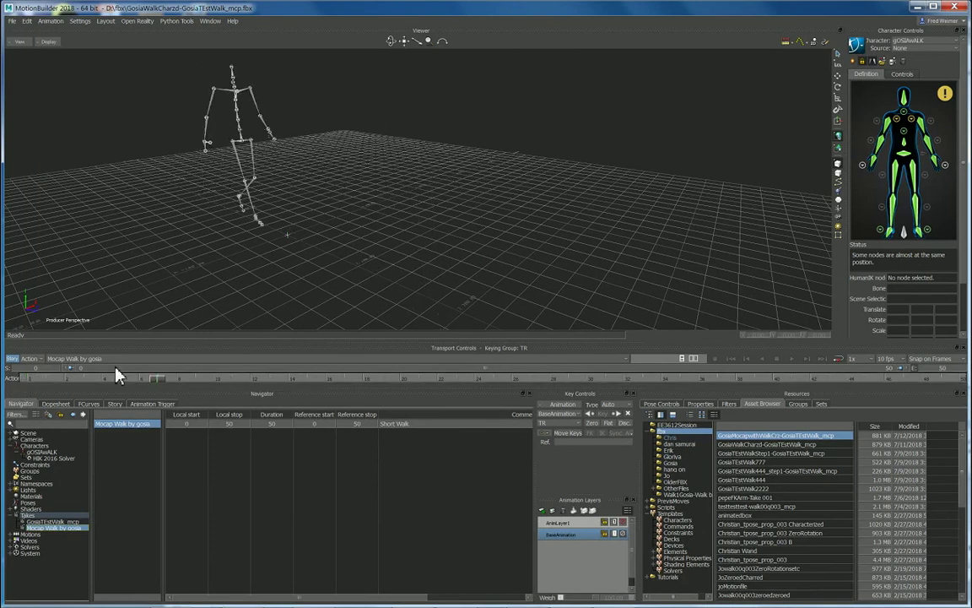
{"action": "left_click", "coordinate": [11, 20]}
{"action": "left_click", "coordinate": [27, 70]}
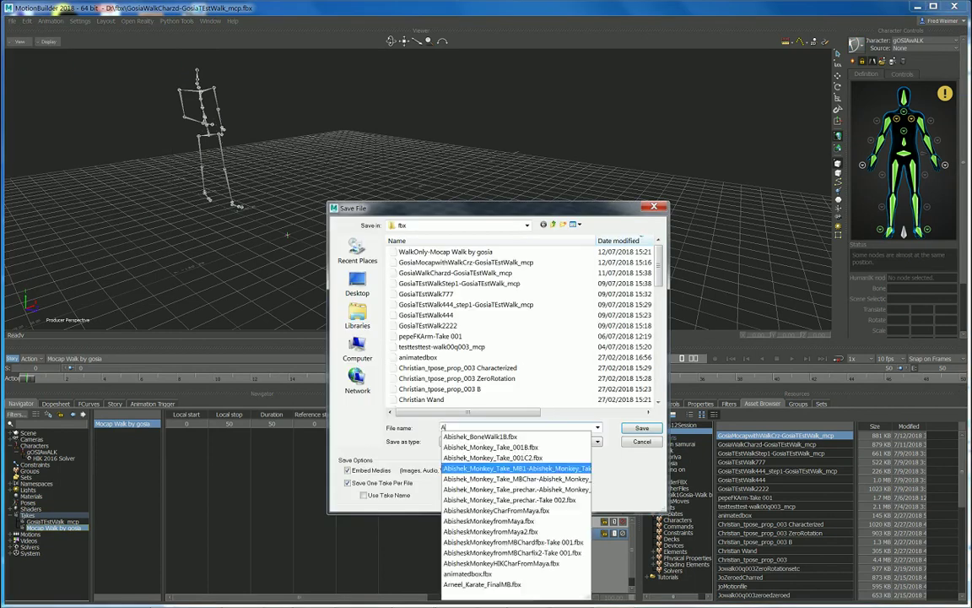
{"action": "type", "text": "Al"}
{"action": "key", "text": "BackSpace"}
{"action": "key", "text": "BackSpace"}
{"action": "type", "text": "MocapAllwithWalks"}
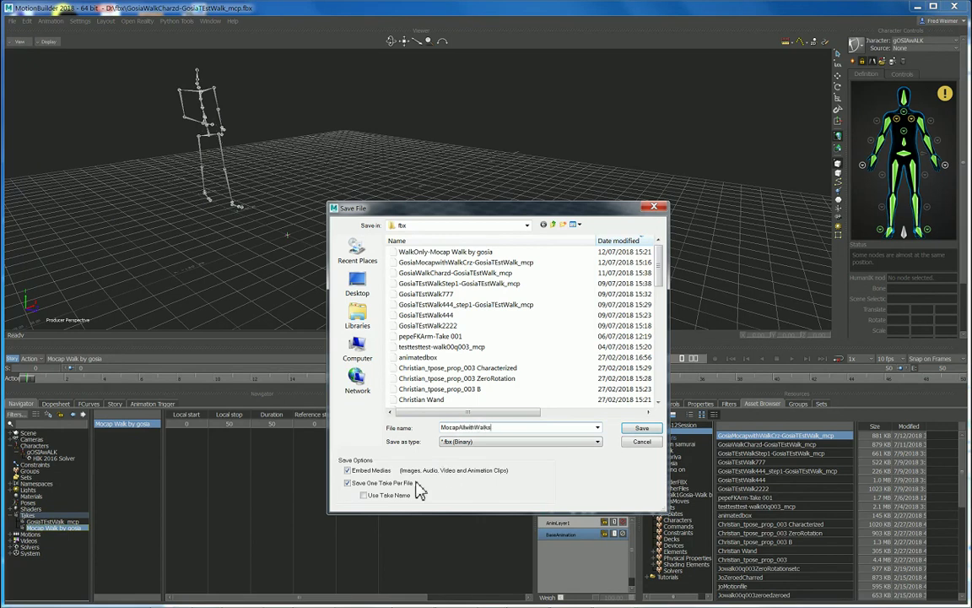
{"action": "left_click", "coordinate": [640, 430]}
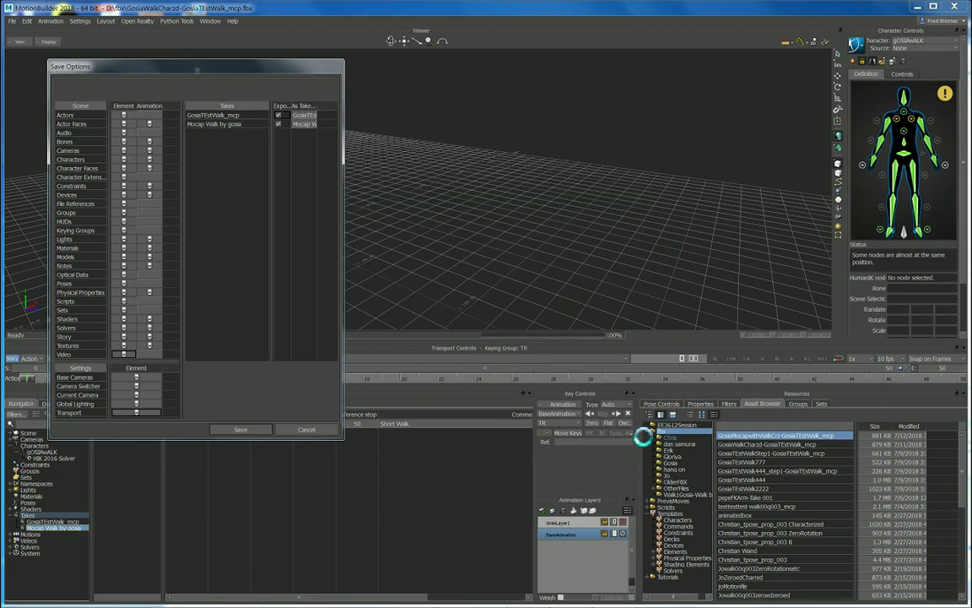
{"action": "left_click", "coordinate": [245, 434]}
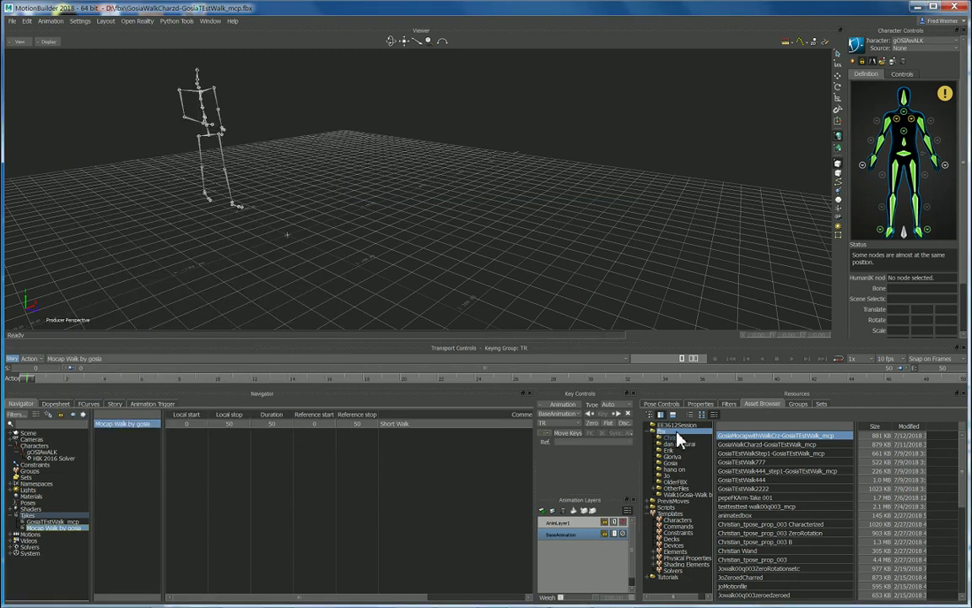
- Refresh the fbx folder in the Asset Browser and check the newly saved MocapAllwithWalks and WalkOnly files
{"action": "right_click", "coordinate": [670, 432]}
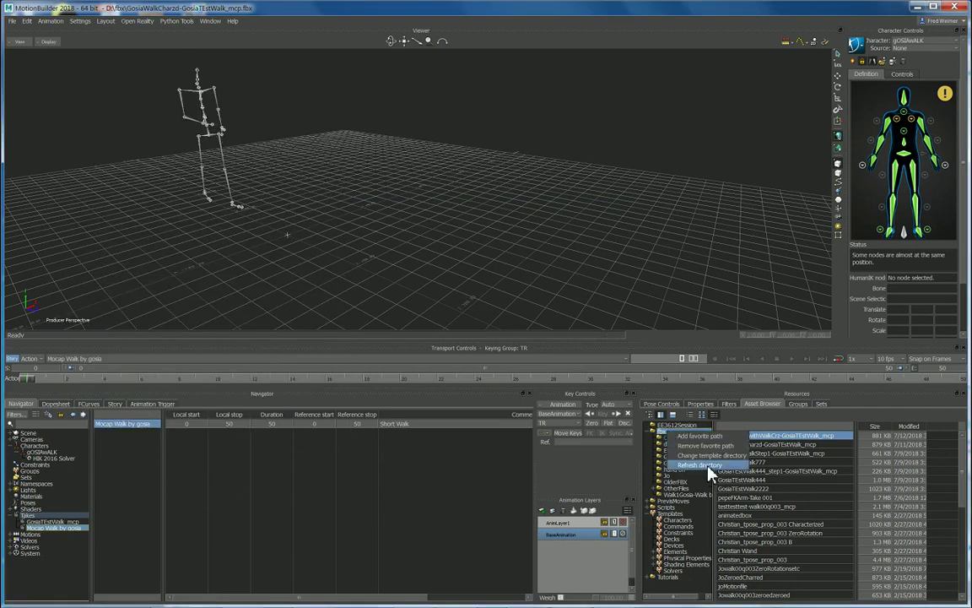
{"action": "left_click", "coordinate": [707, 466]}
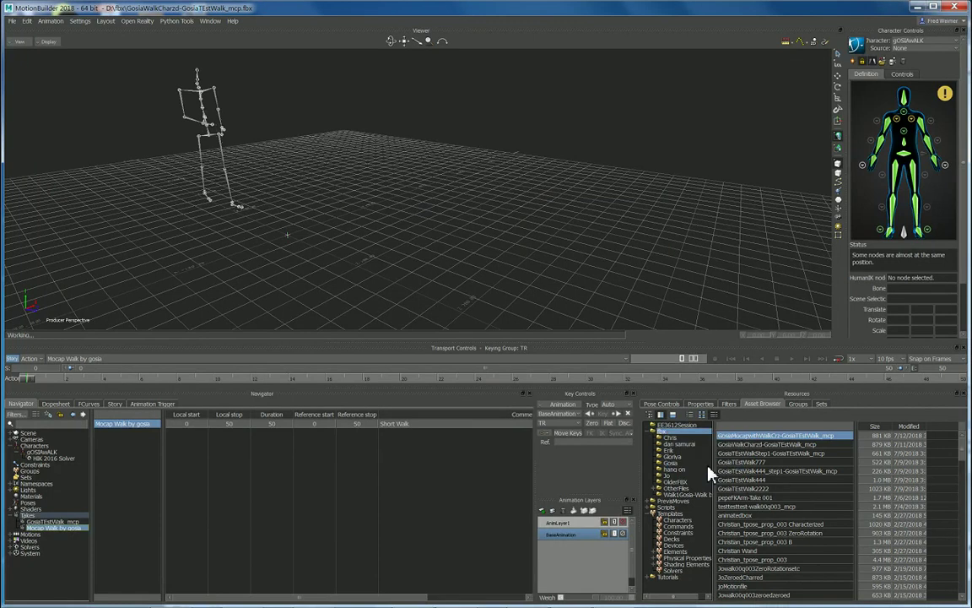
{"action": "left_click", "coordinate": [912, 428]}
{"action": "left_click", "coordinate": [755, 444]}
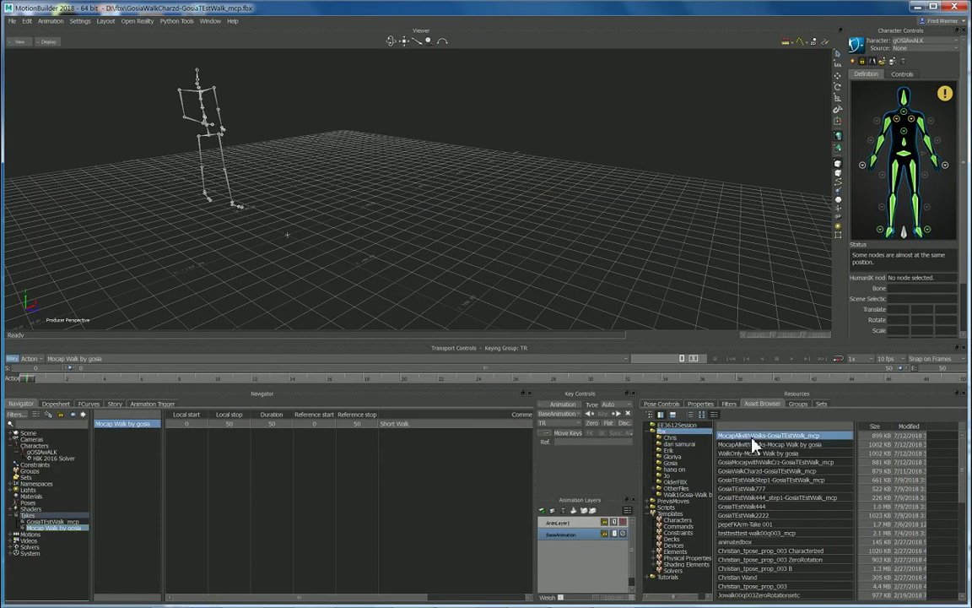
{"action": "left_click", "coordinate": [757, 453]}
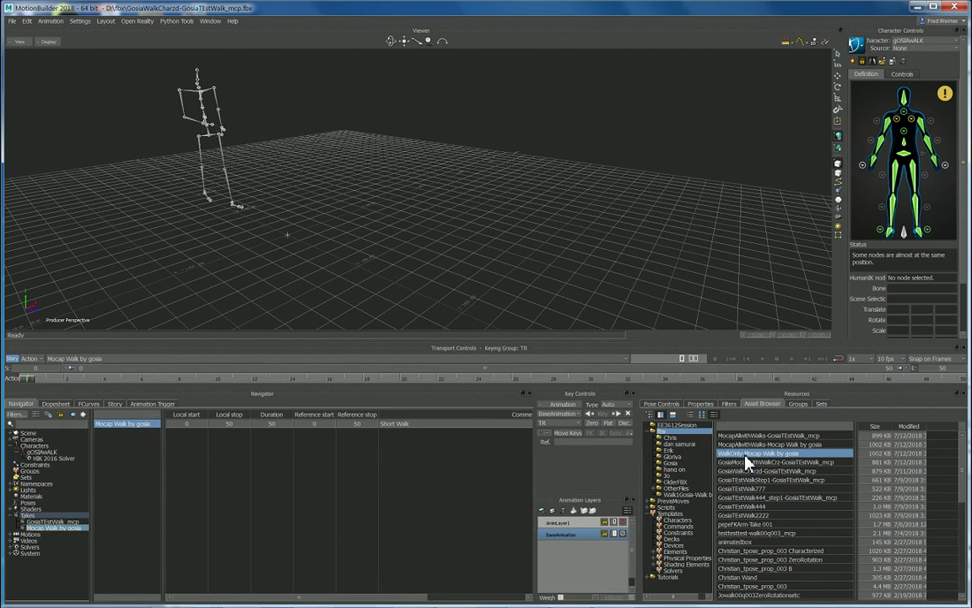
{"action": "left_click", "coordinate": [804, 436]}
- Open the WalkOnly-Mocap Walk by gosia file in a fresh scene with its single take and scrub through the walk
{"action": "left_click", "coordinate": [12, 20]}
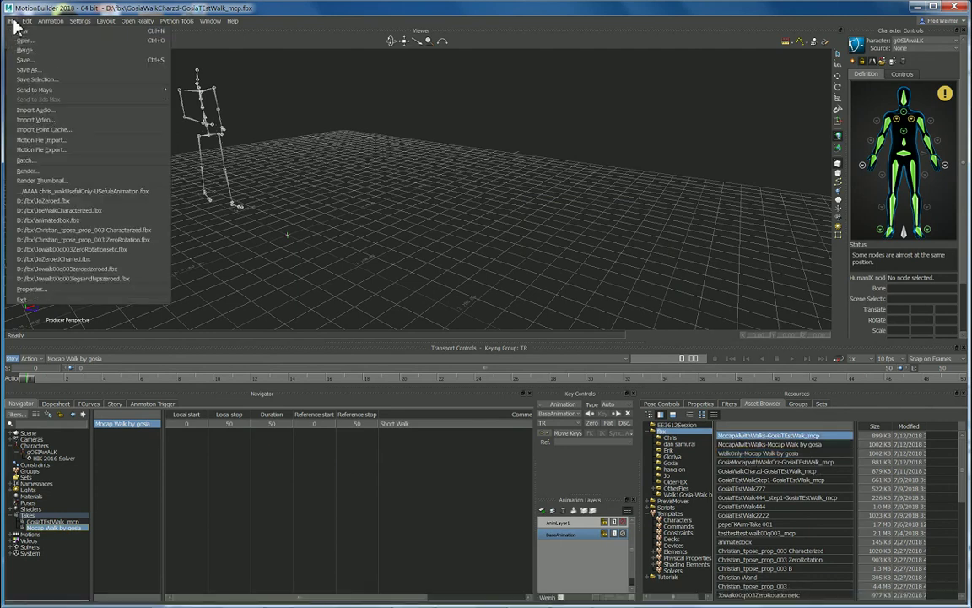
{"action": "left_click", "coordinate": [23, 34]}
{"action": "left_click", "coordinate": [491, 335]}
{"action": "left_click", "coordinate": [12, 22]}
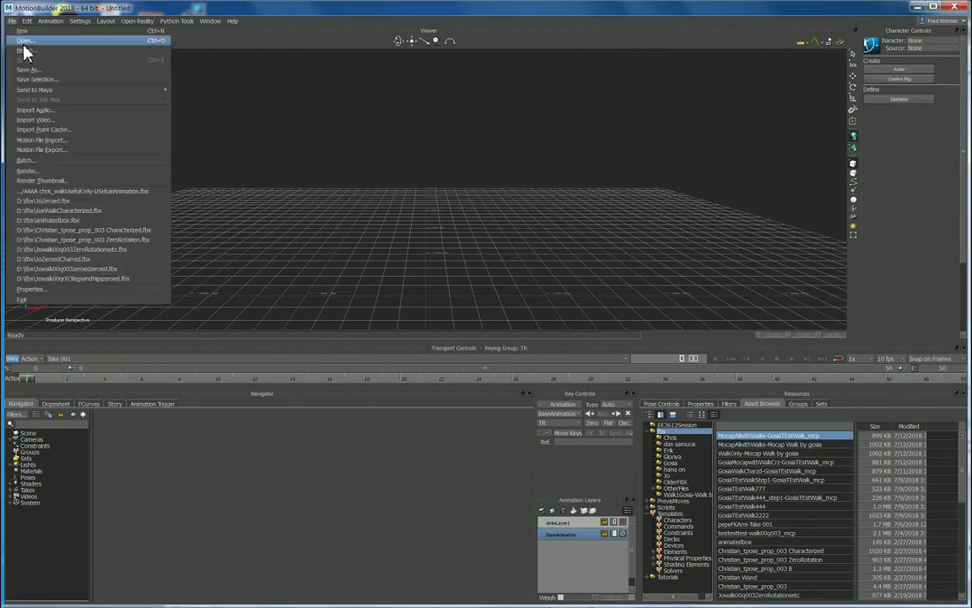
{"action": "left_click", "coordinate": [25, 43]}
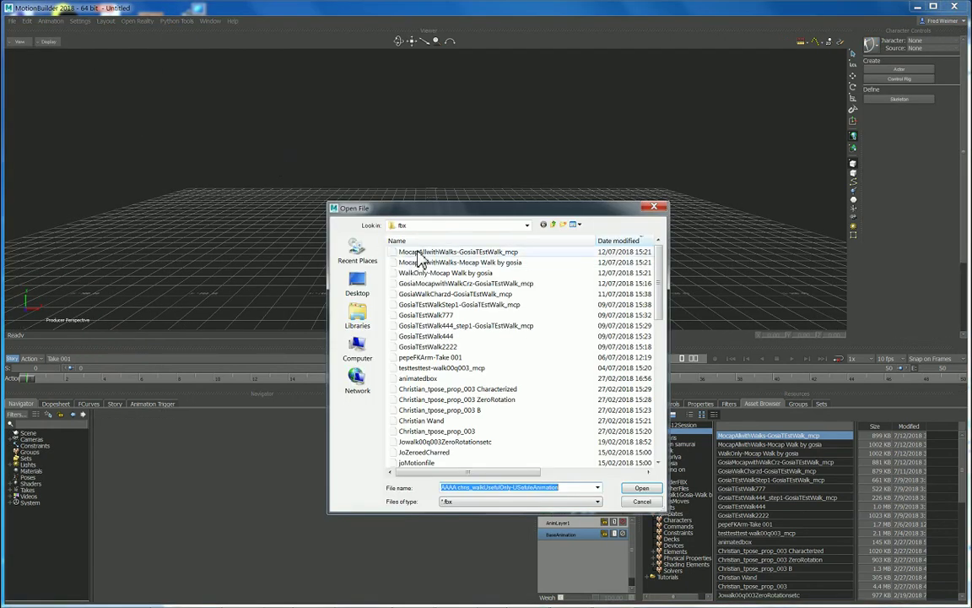
{"action": "left_click", "coordinate": [417, 252]}
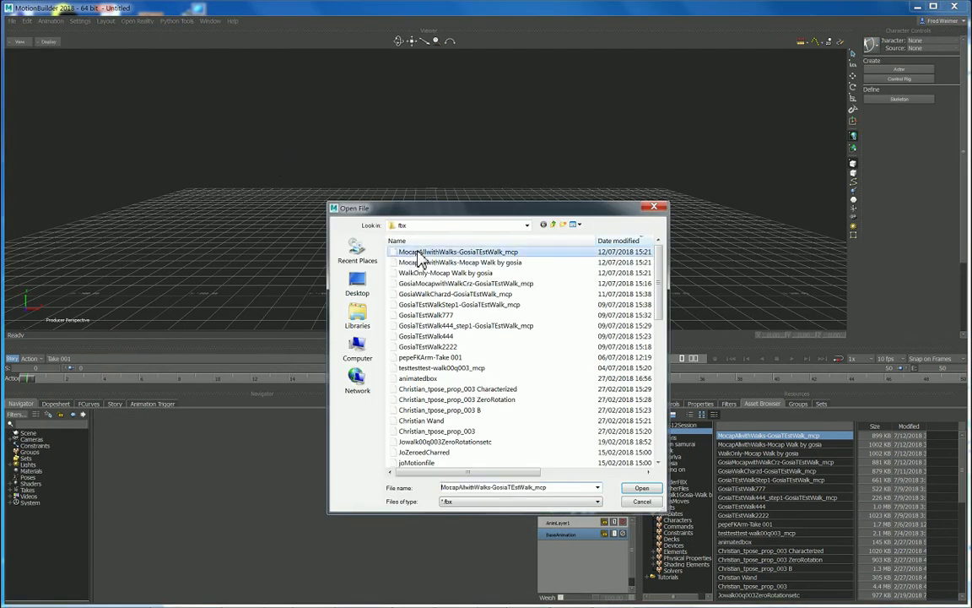
{"action": "left_click", "coordinate": [637, 243]}
{"action": "left_click", "coordinate": [639, 244]}
{"action": "left_click", "coordinate": [445, 275]}
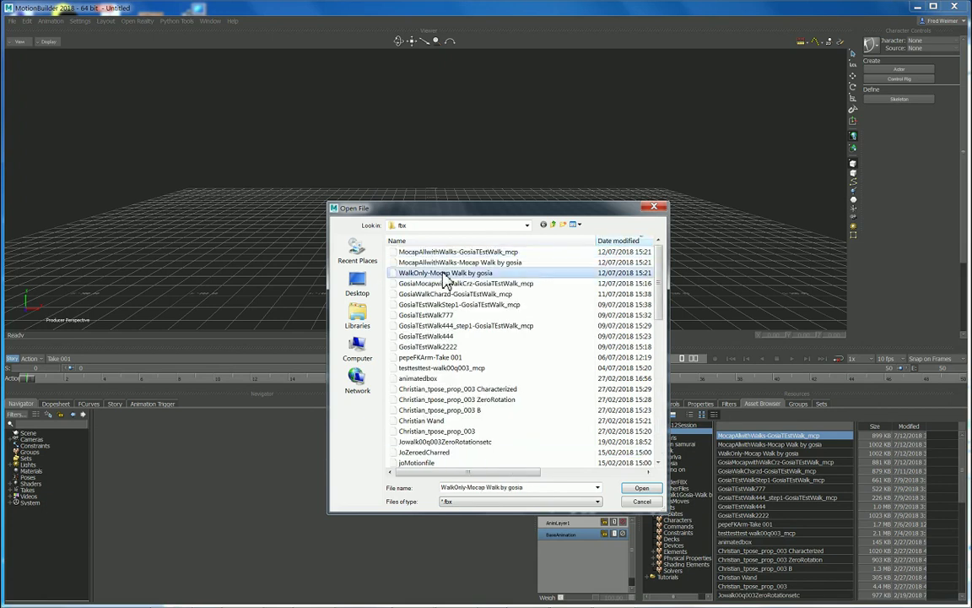
{"action": "left_click", "coordinate": [641, 490]}
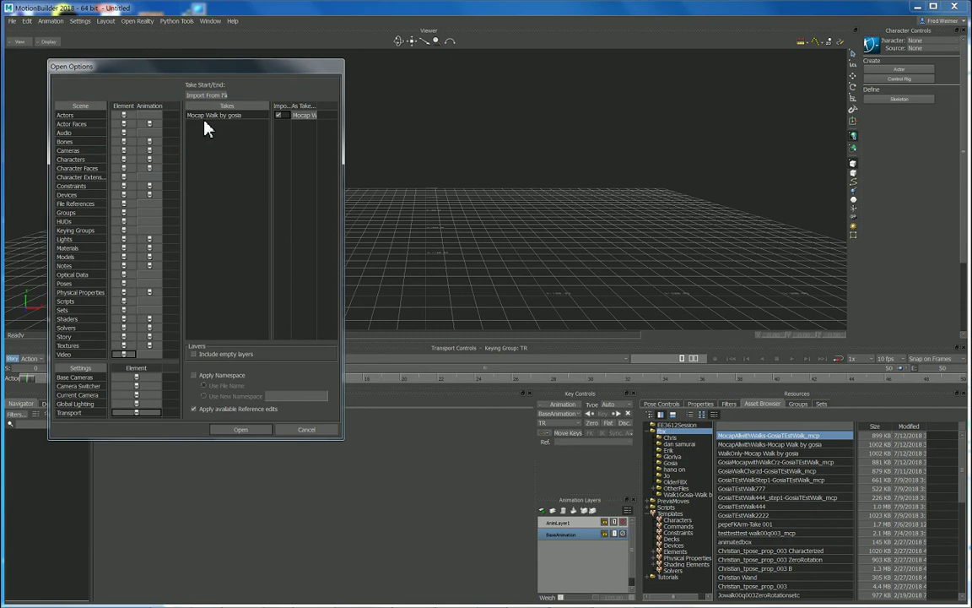
{"action": "left_click", "coordinate": [243, 431]}
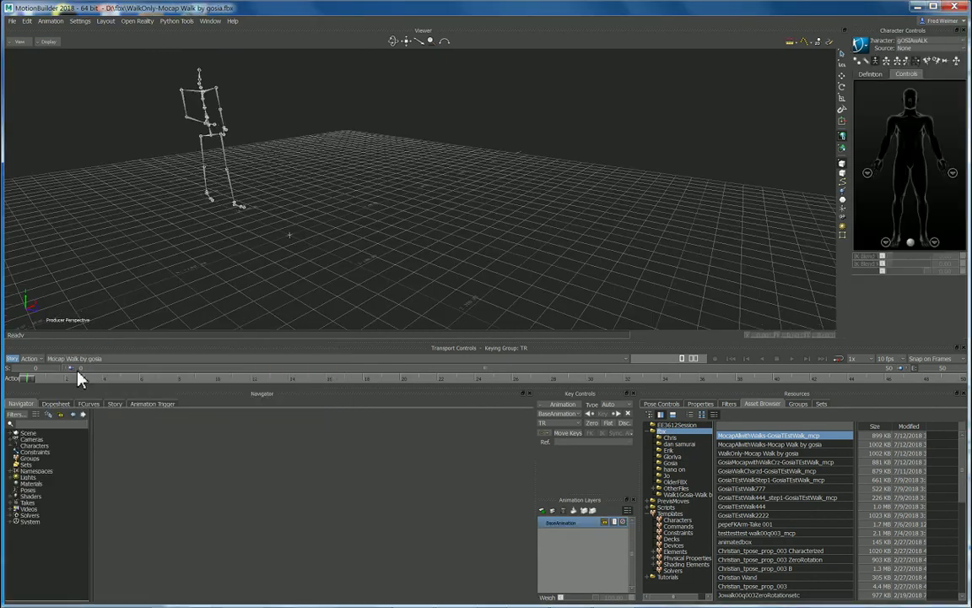
{"action": "left_click_drag", "start_coordinate": [30, 377], "coordinate": [4, 377]}
- Start a new scene and load the Gremlin character from the Tutorials folder with no animation
{"action": "left_click", "coordinate": [13, 24]}
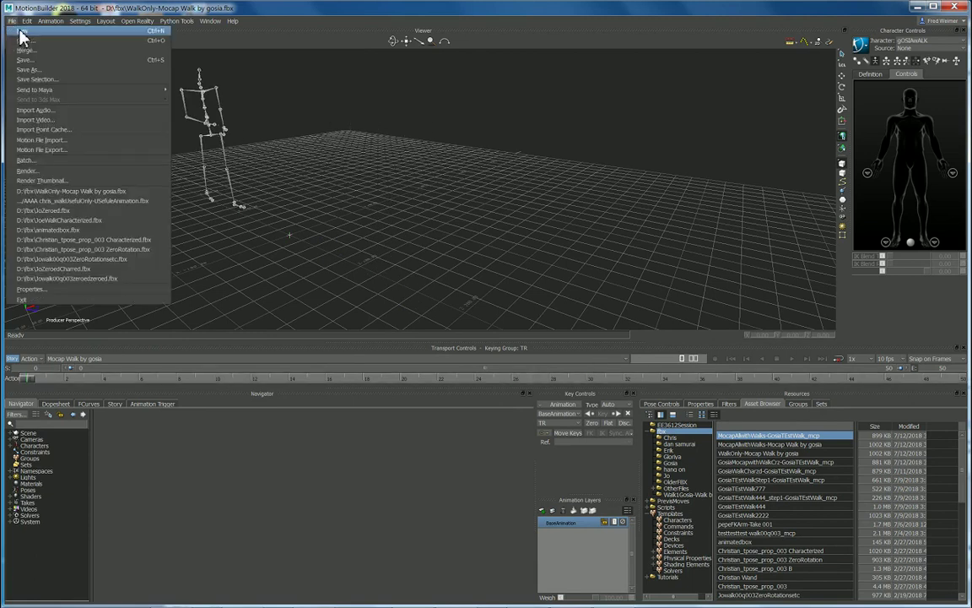
{"action": "left_click", "coordinate": [17, 34]}
{"action": "left_click", "coordinate": [489, 337]}
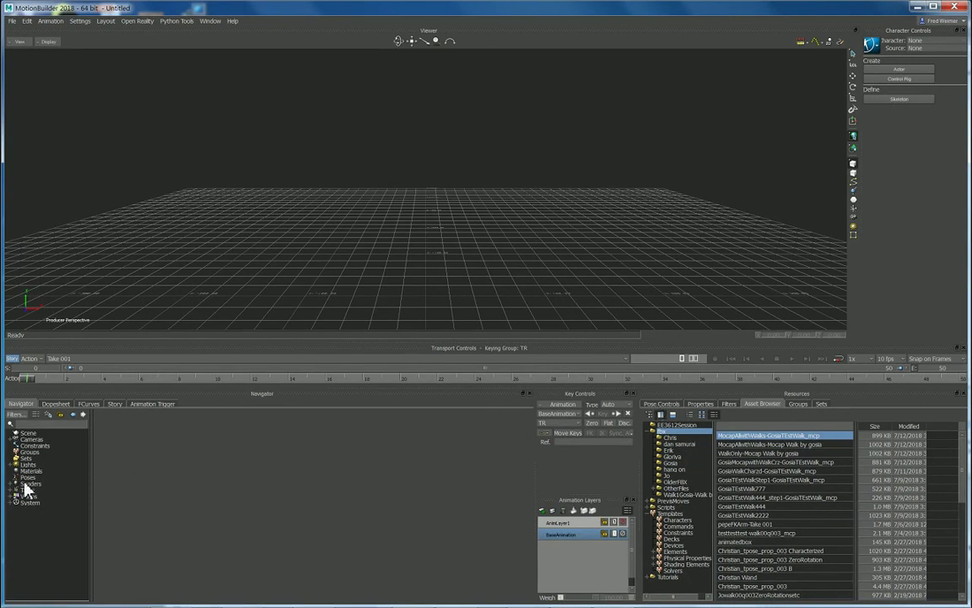
{"action": "left_click", "coordinate": [667, 577]}
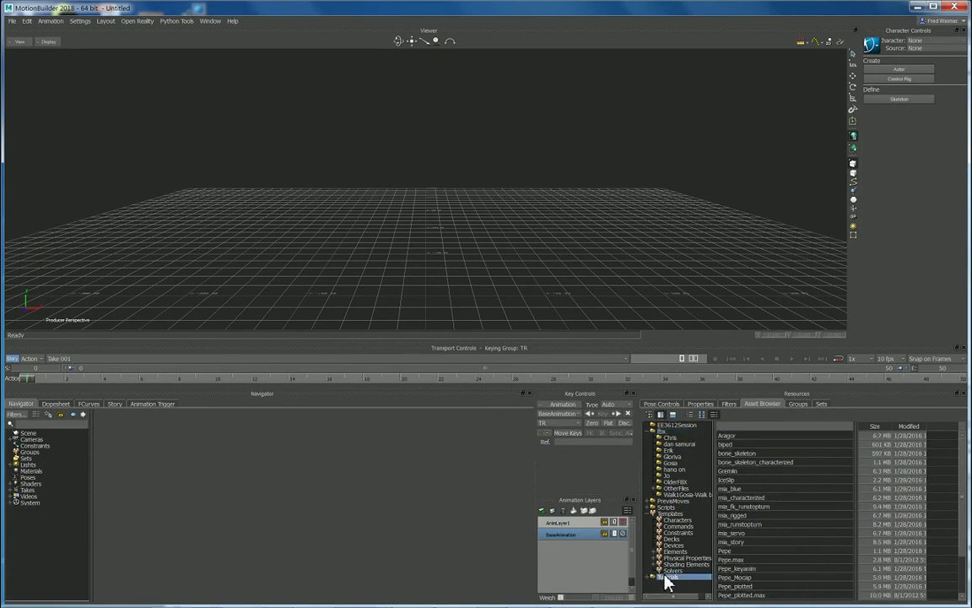
{"action": "left_click", "coordinate": [731, 472]}
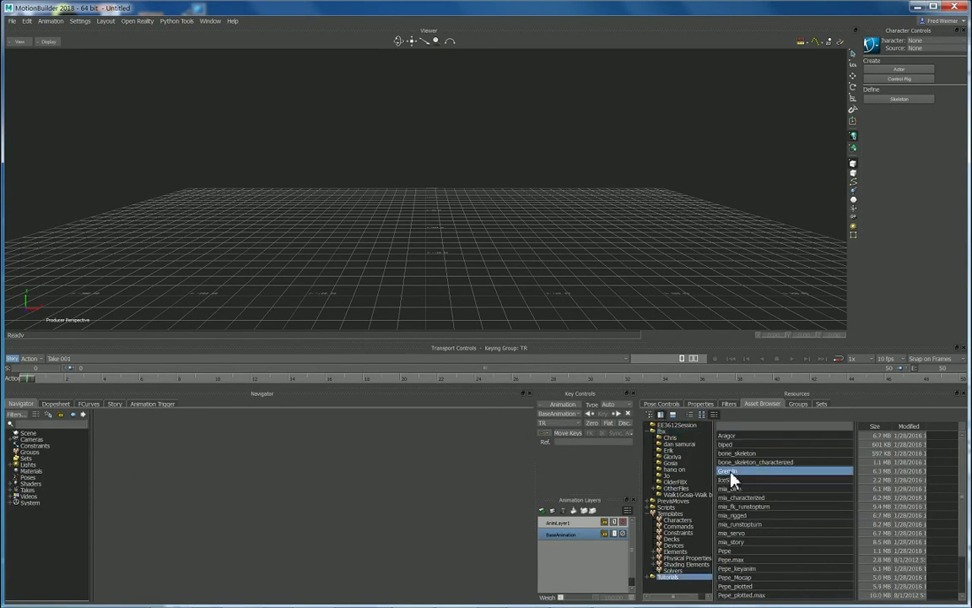
{"action": "left_click_drag", "start_coordinate": [731, 476], "coordinate": [318, 192]}
{"action": "left_click_drag", "start_coordinate": [422, 211], "coordinate": [412, 201]}
{"action": "mouse_move", "coordinate": [441, 200]}
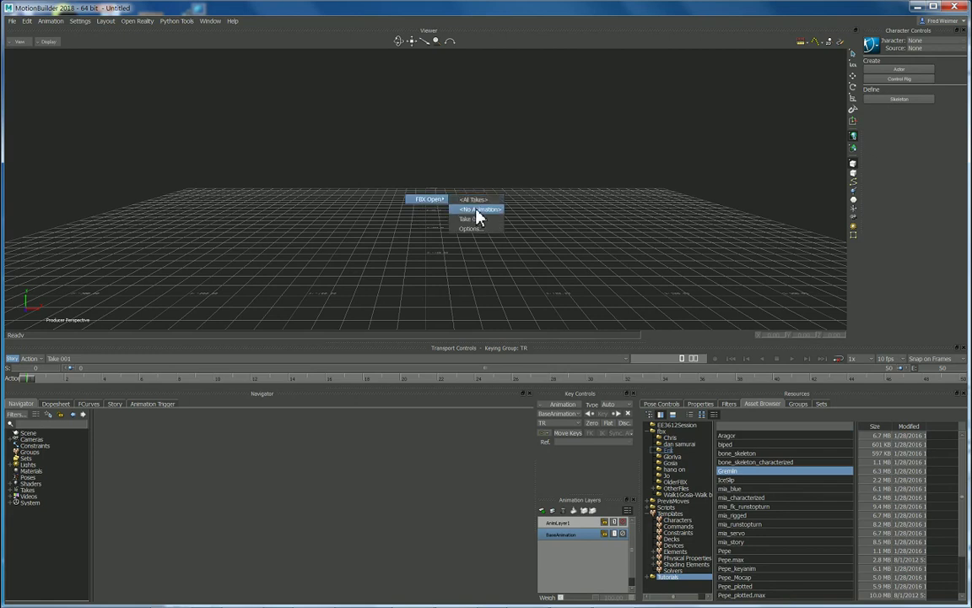
{"action": "left_click", "coordinate": [476, 210]}
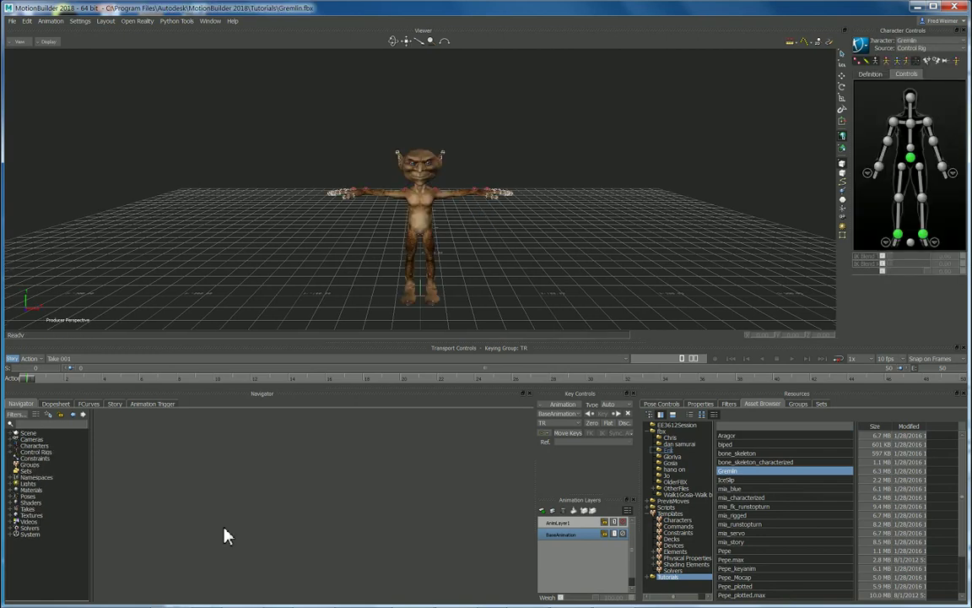
- Insert a character animation track in the Story and assign the Gremlin character to it
{"action": "left_click", "coordinate": [115, 404]}
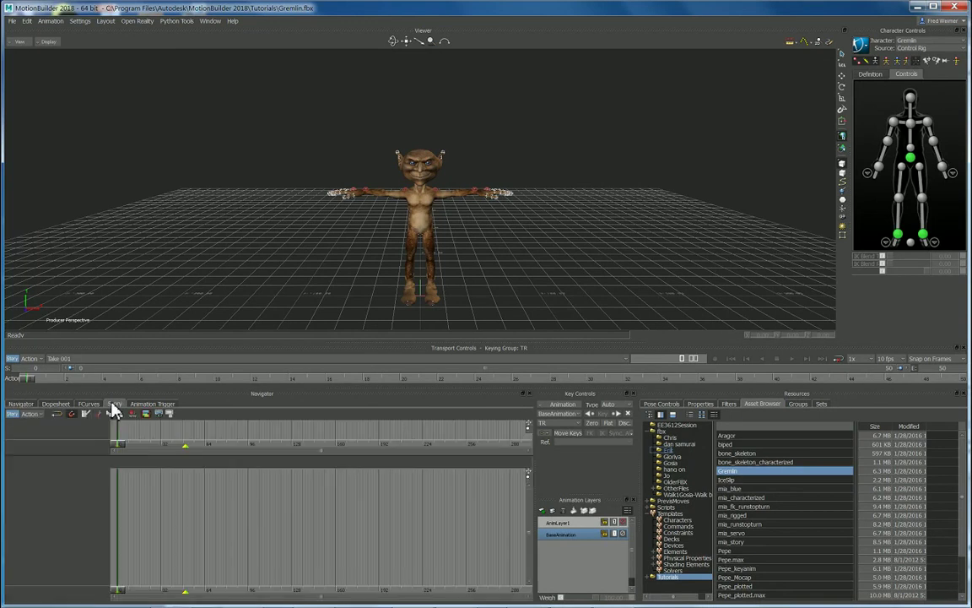
{"action": "right_click", "coordinate": [69, 500]}
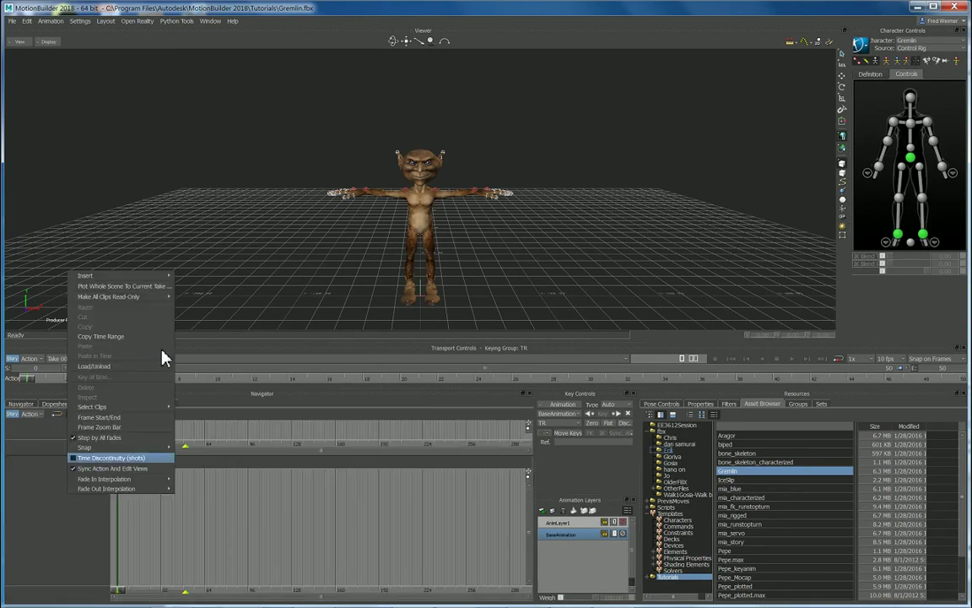
{"action": "mouse_move", "coordinate": [127, 277]}
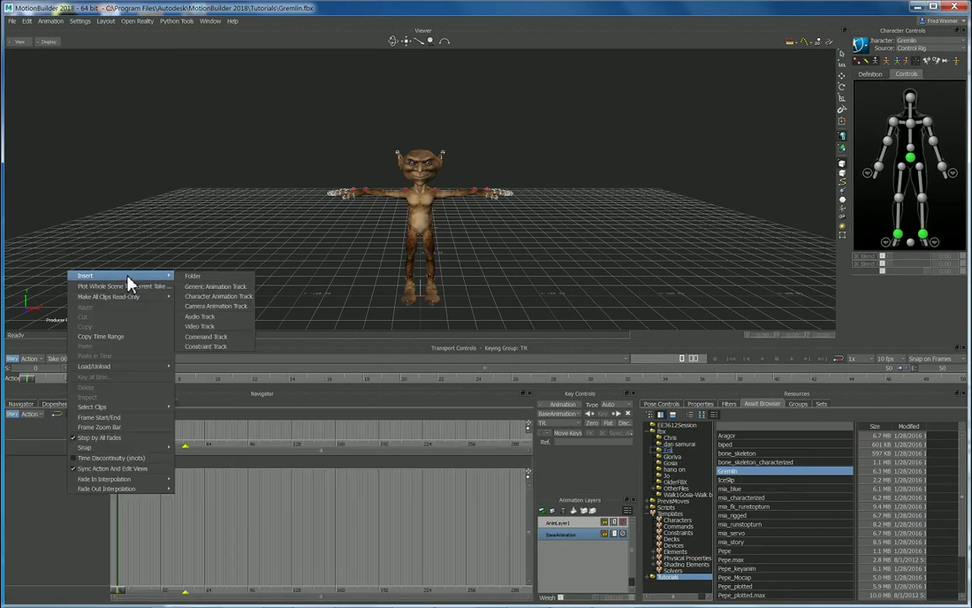
{"action": "left_click", "coordinate": [221, 297]}
{"action": "left_click", "coordinate": [86, 483]}
{"action": "left_click", "coordinate": [83, 496]}
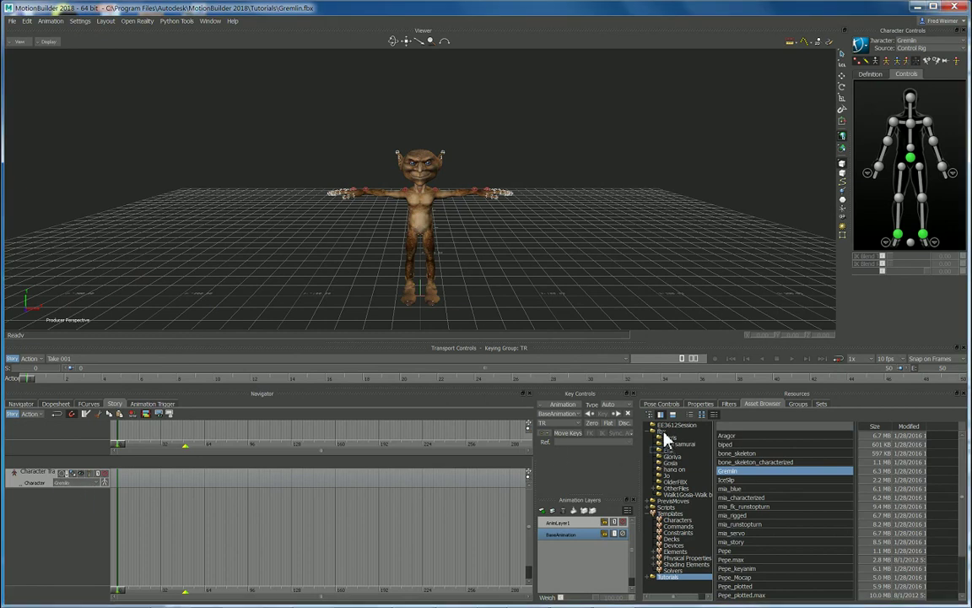
- Place WalkOnly-Mocap Walk by gosia from the fbx folder on the Gremlin's character track at frame 0 and scrub the walk
{"action": "left_click", "coordinate": [665, 432]}
{"action": "left_click", "coordinate": [789, 436]}
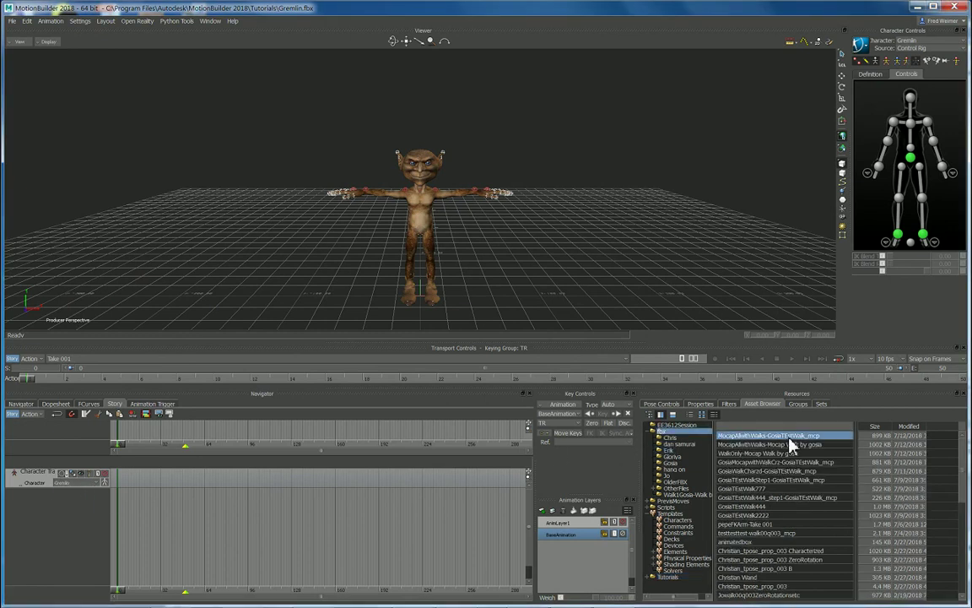
{"action": "left_click_drag", "start_coordinate": [770, 456], "coordinate": [176, 475]}
{"action": "key", "text": "Return"}
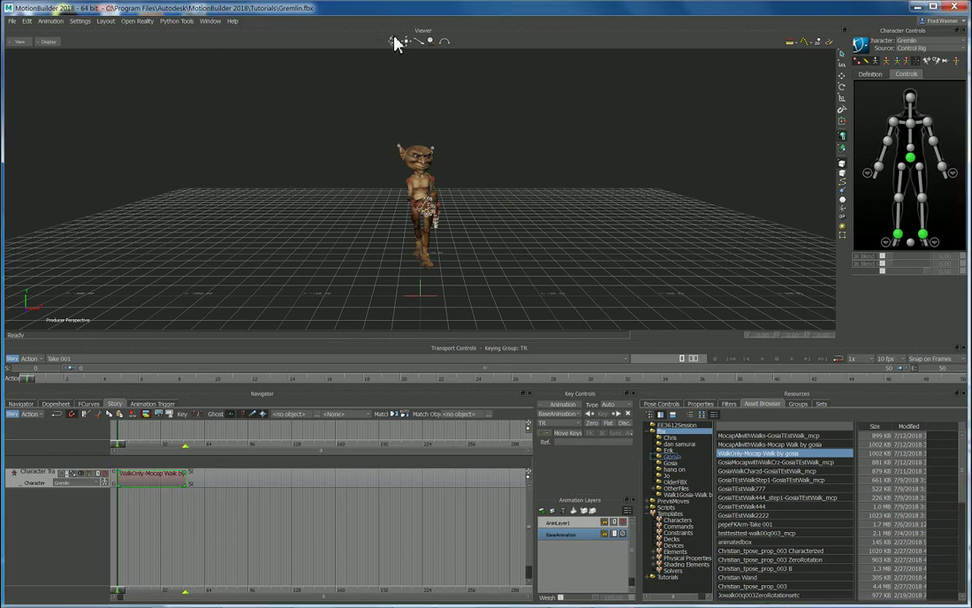
{"action": "left_click_drag", "start_coordinate": [392, 41], "coordinate": [455, 80]}
{"action": "mouse_move", "coordinate": [119, 452]}
{"action": "left_mouse_down"}
{"action": "mouse_move", "coordinate": [178, 449]}
{"action": "mouse_move", "coordinate": [87, 456]}
{"action": "left_mouse_up"}
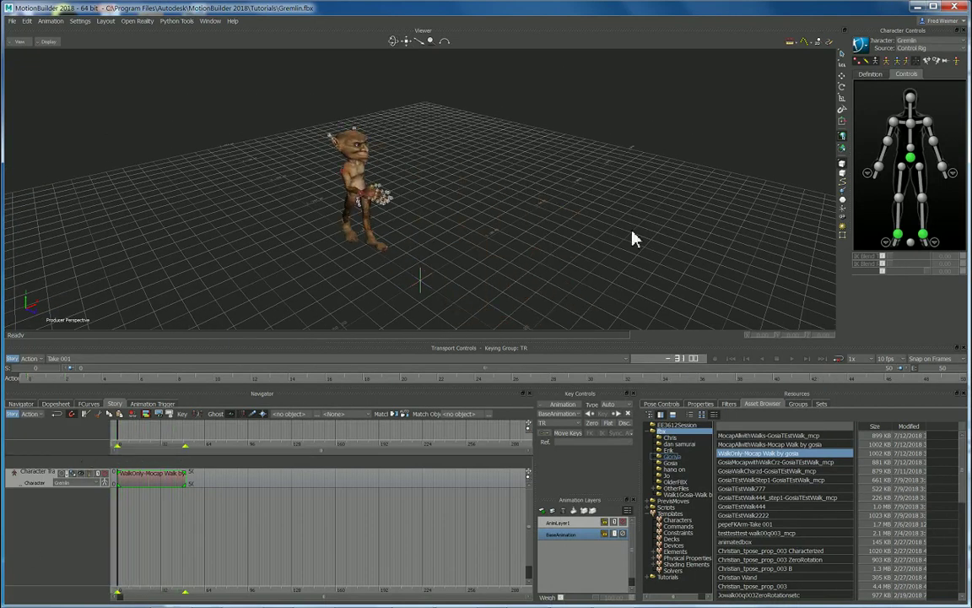
- Play the Gremlin's walk clip from its start to review the motion, and check the list of takes in the scene
{"action": "left_click", "coordinate": [789, 359]}
{"action": "left_click", "coordinate": [777, 360]}
{"action": "left_click", "coordinate": [787, 358]}
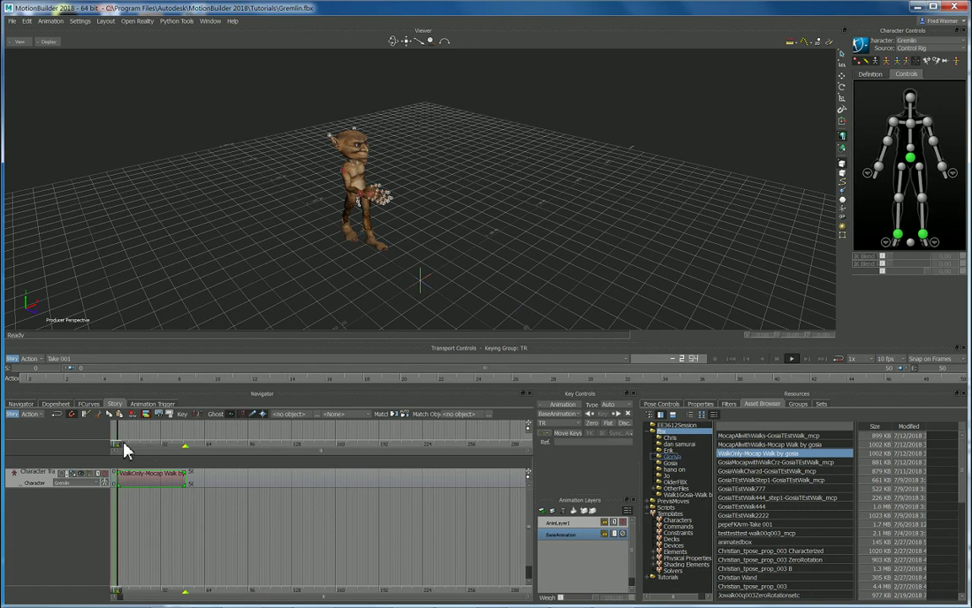
{"action": "mouse_move", "coordinate": [125, 450]}
{"action": "left_mouse_down"}
{"action": "mouse_move", "coordinate": [157, 446]}
{"action": "mouse_move", "coordinate": [119, 449]}
{"action": "left_mouse_up"}
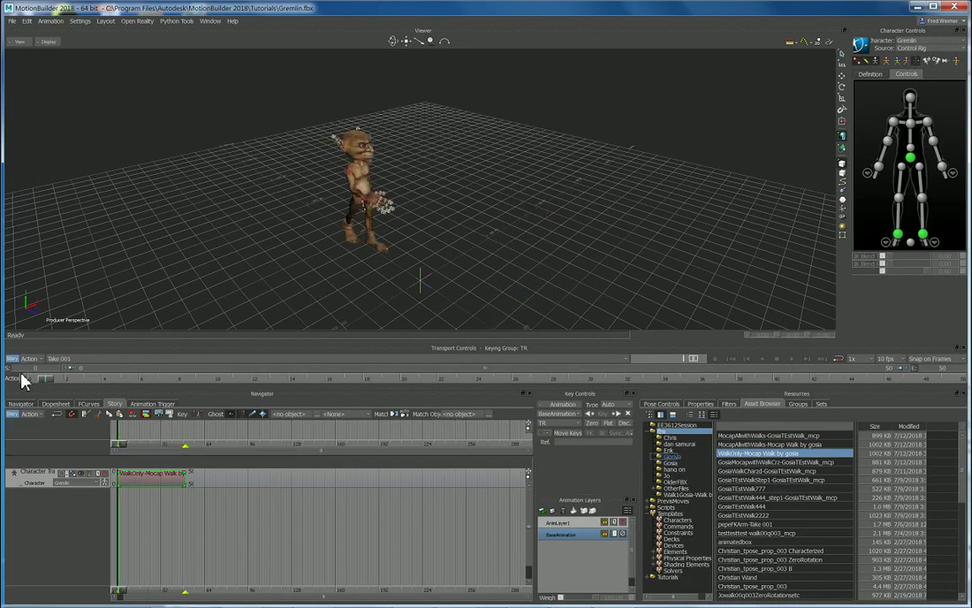
{"action": "left_click", "coordinate": [794, 359]}
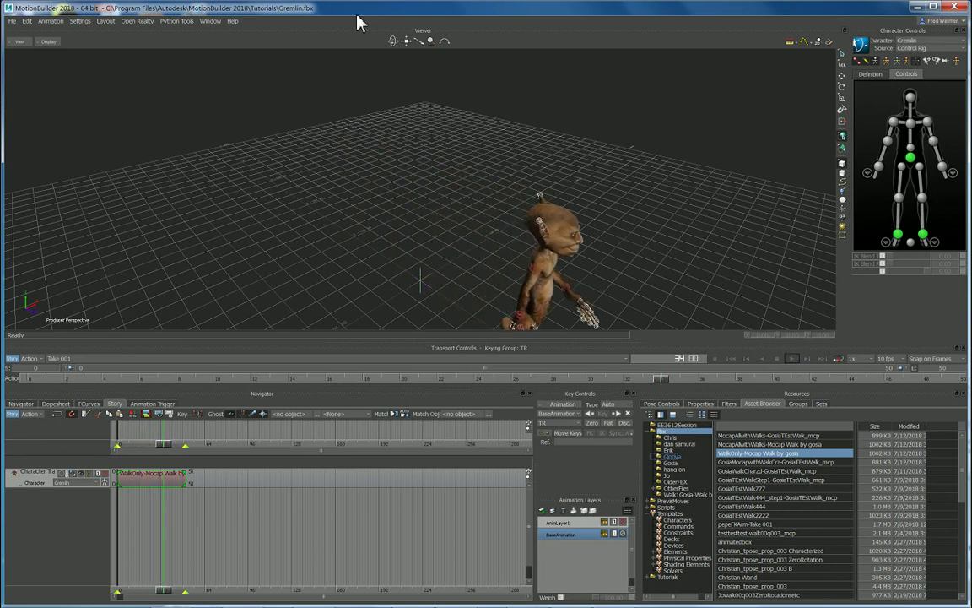
{"action": "left_click_drag", "start_coordinate": [406, 41], "coordinate": [341, 0]}
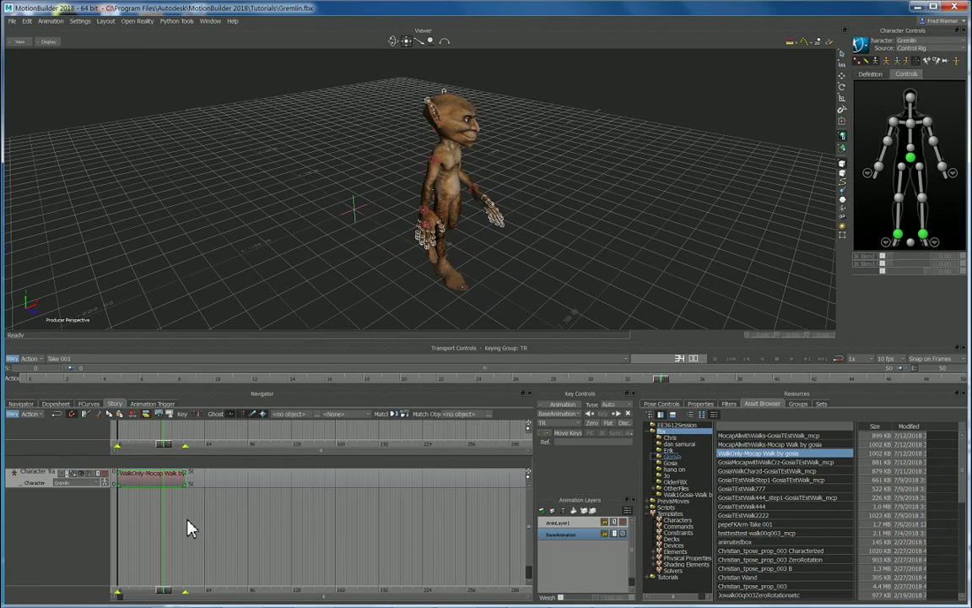
{"action": "left_click", "coordinate": [64, 359]}
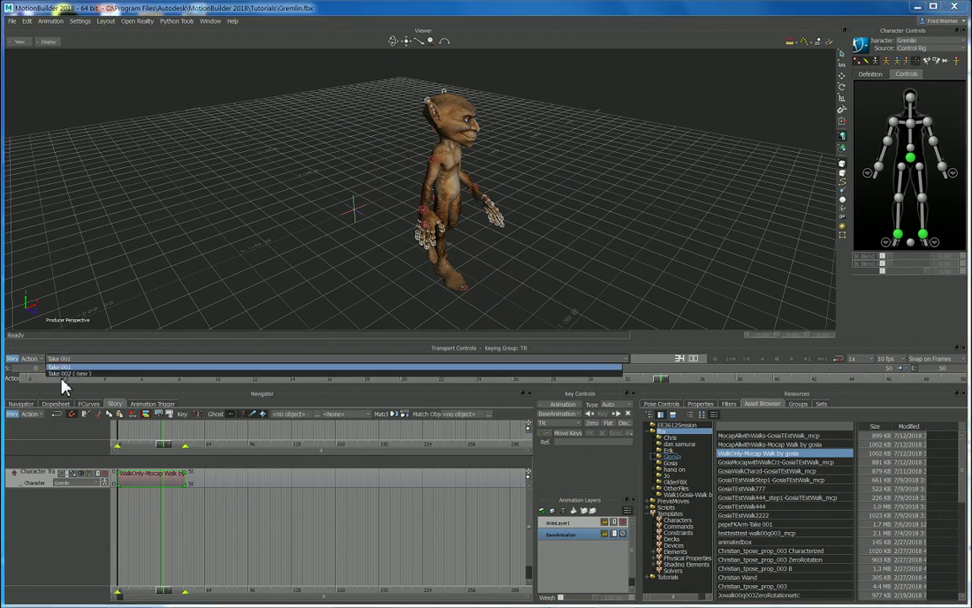
{"action": "left_click", "coordinate": [219, 262]}
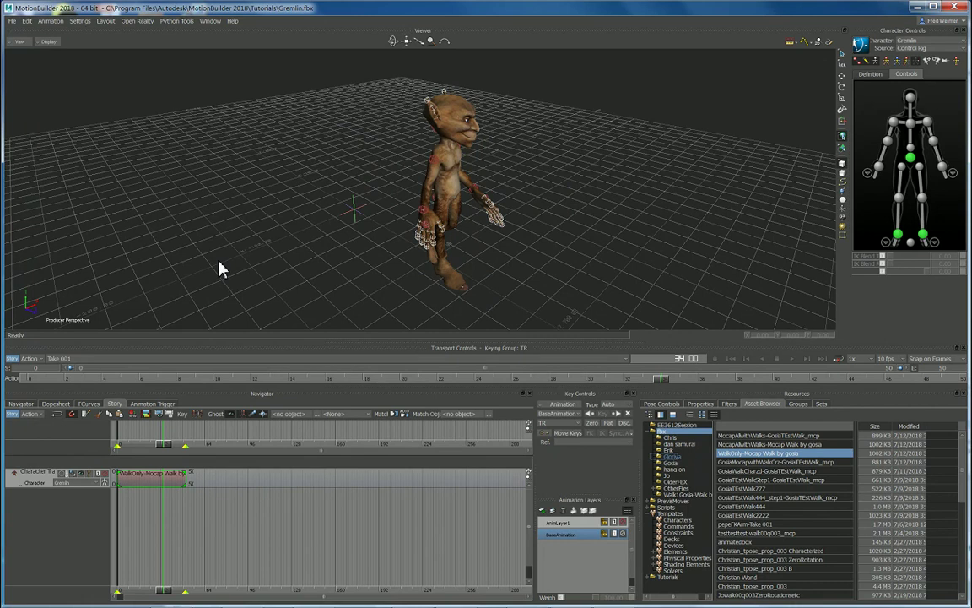